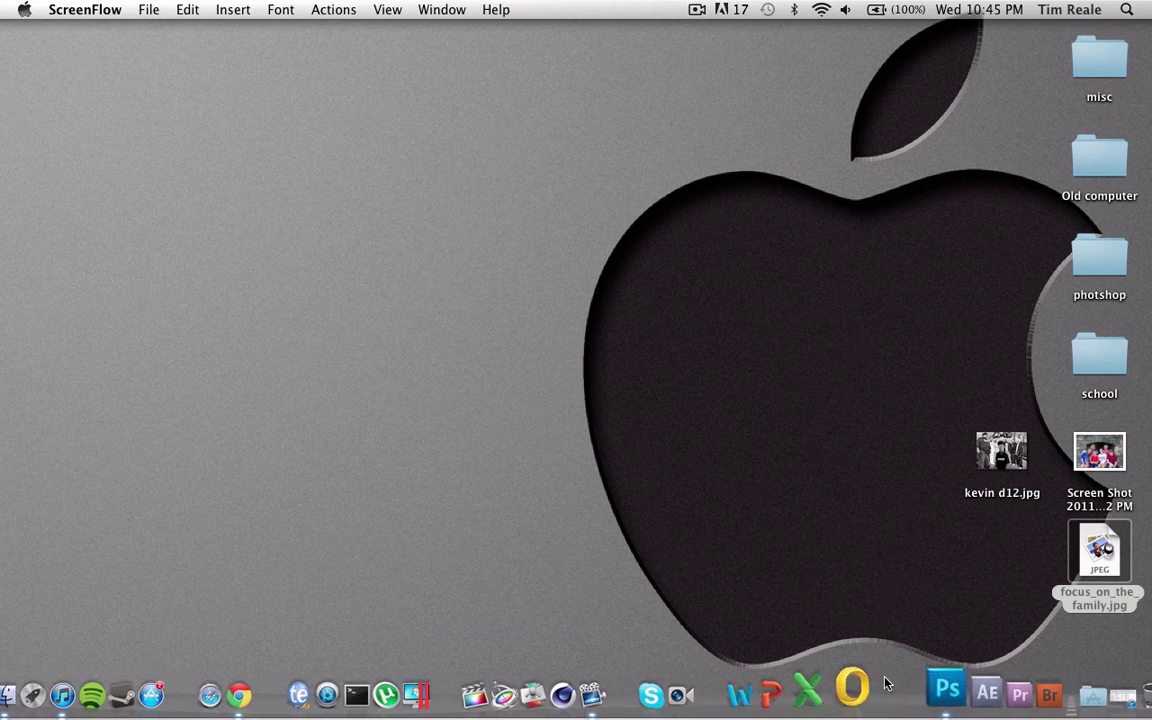
Launch Photoshop from the Dock
click(925, 690)
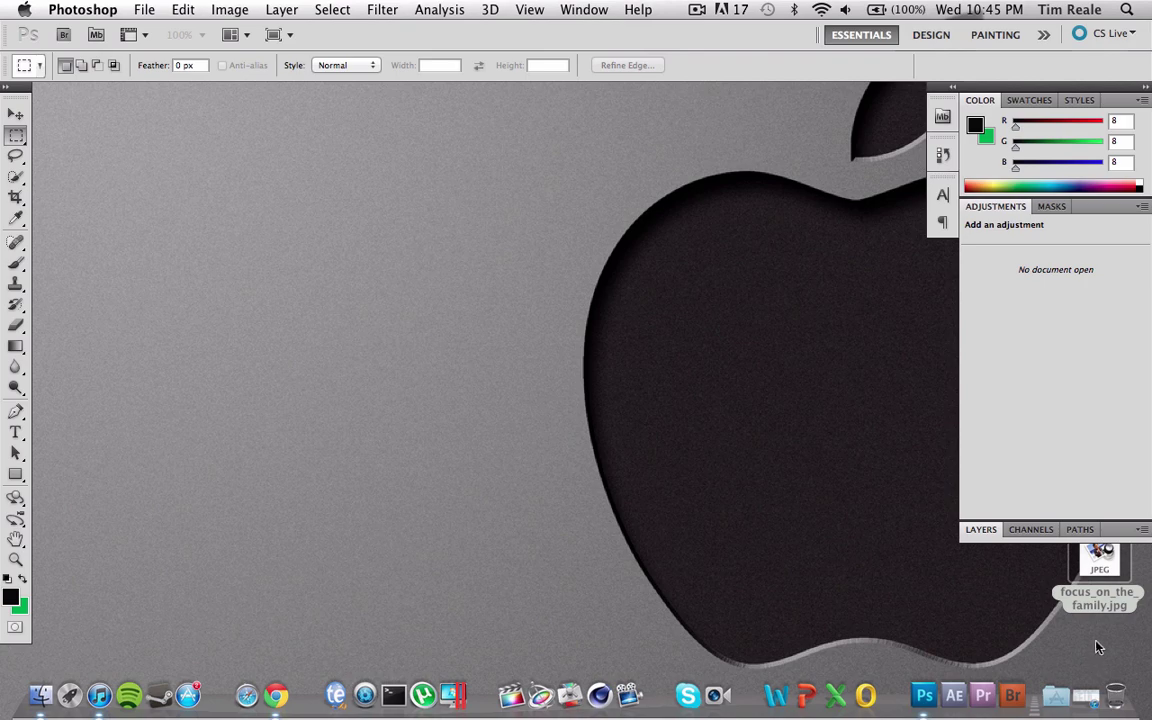
Open focus_on_the_family.jpg from the Desktop
click(144, 10)
click(160, 46)
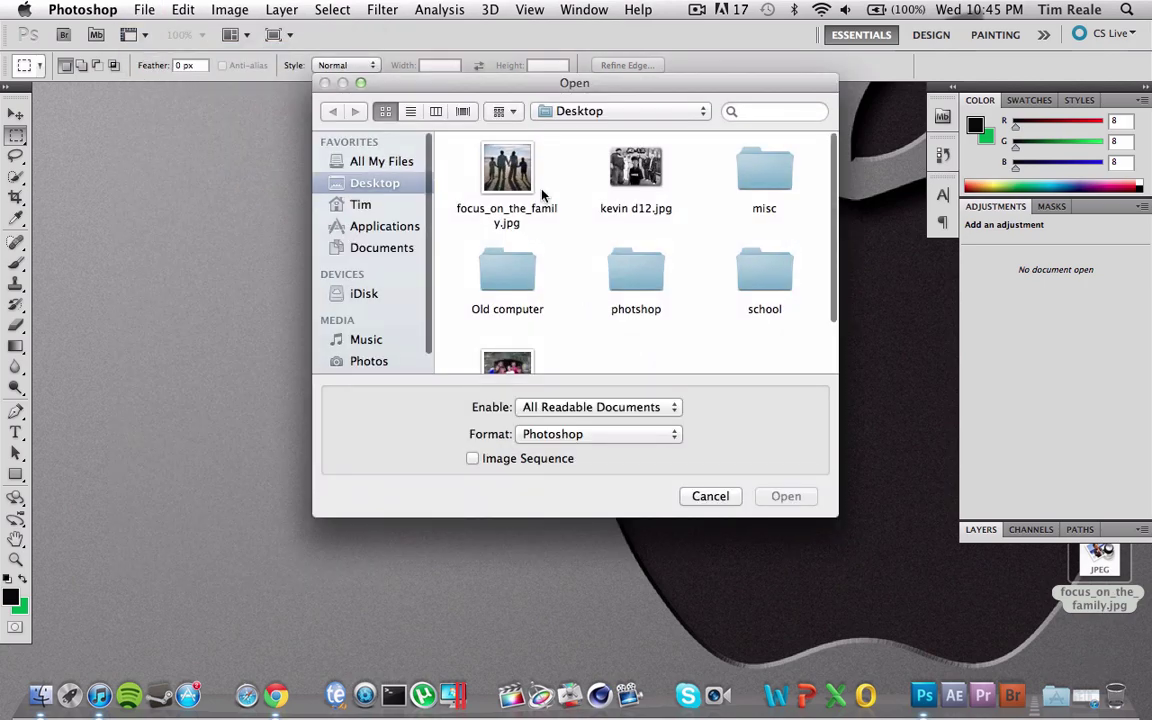
click(507, 170)
click(786, 496)
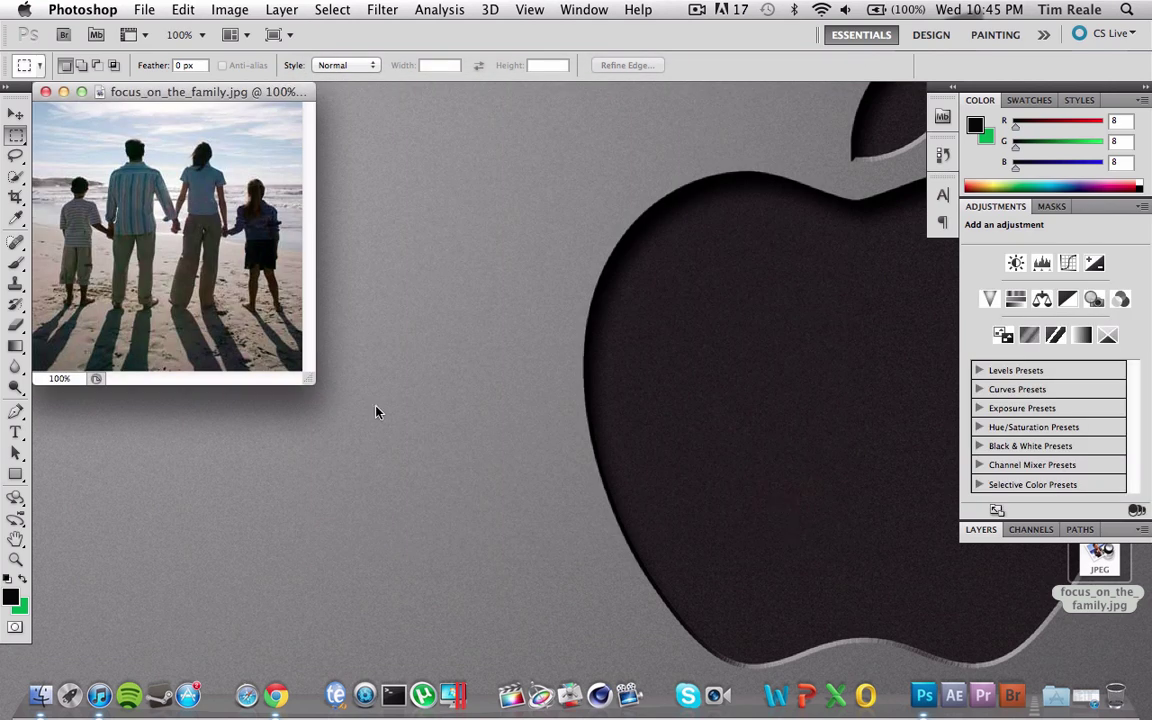
Enlarge the document window and magnify the photo to 200%
drag(310, 376, 812, 613)
click(201, 35)
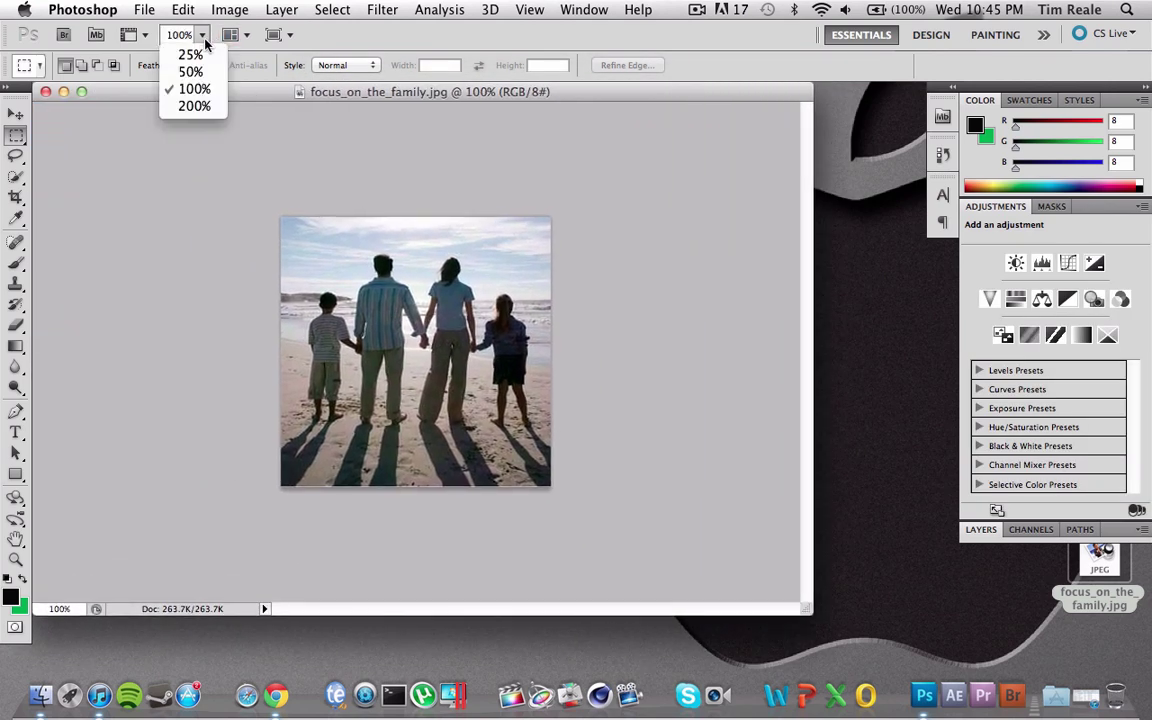
click(186, 107)
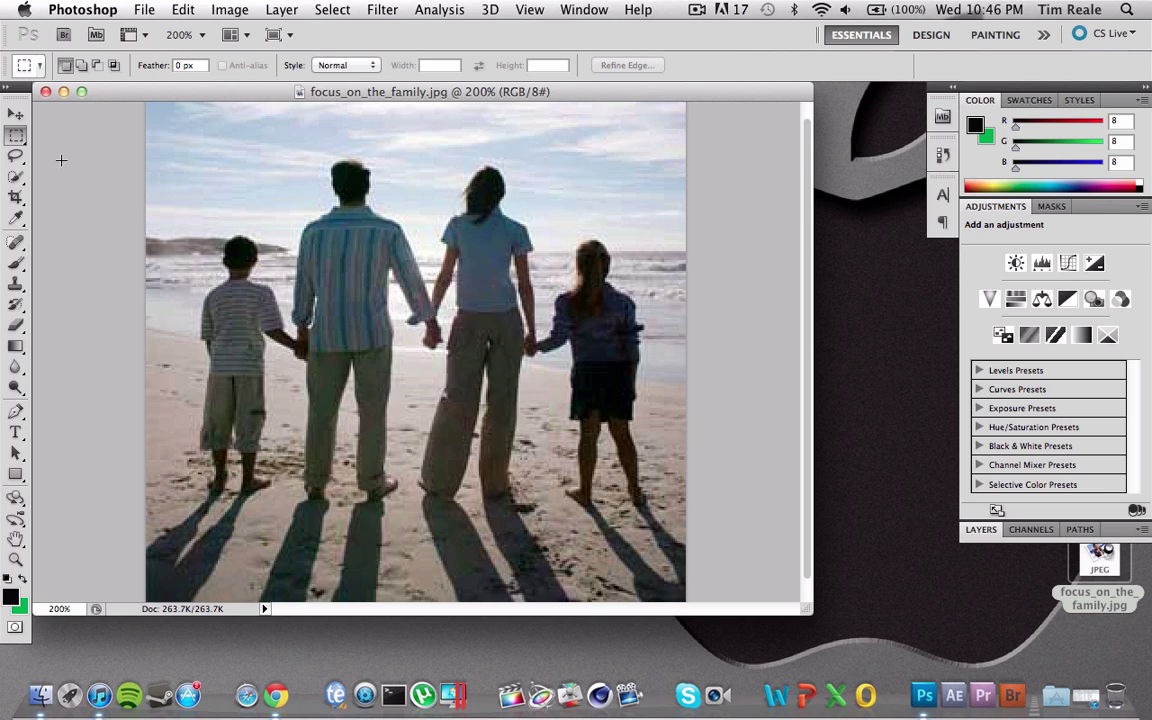
Quick-select the boy, adjusting the selection brush size from 26 px down to 7 px
click(15, 178)
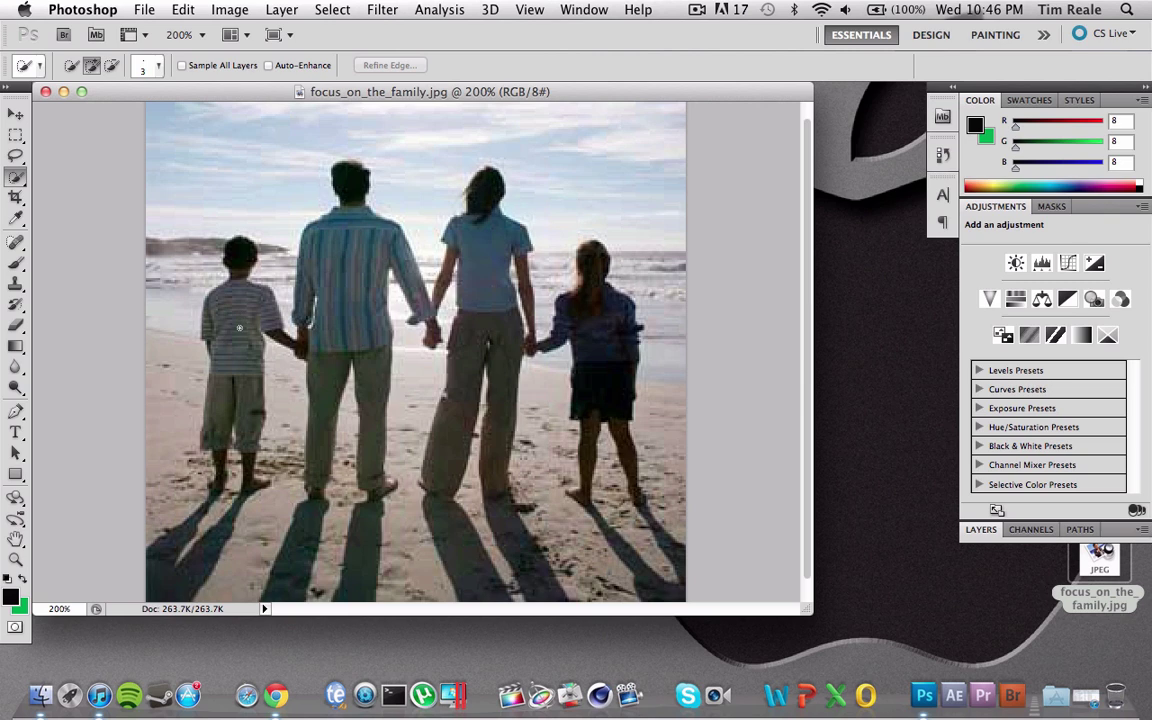
click(152, 68)
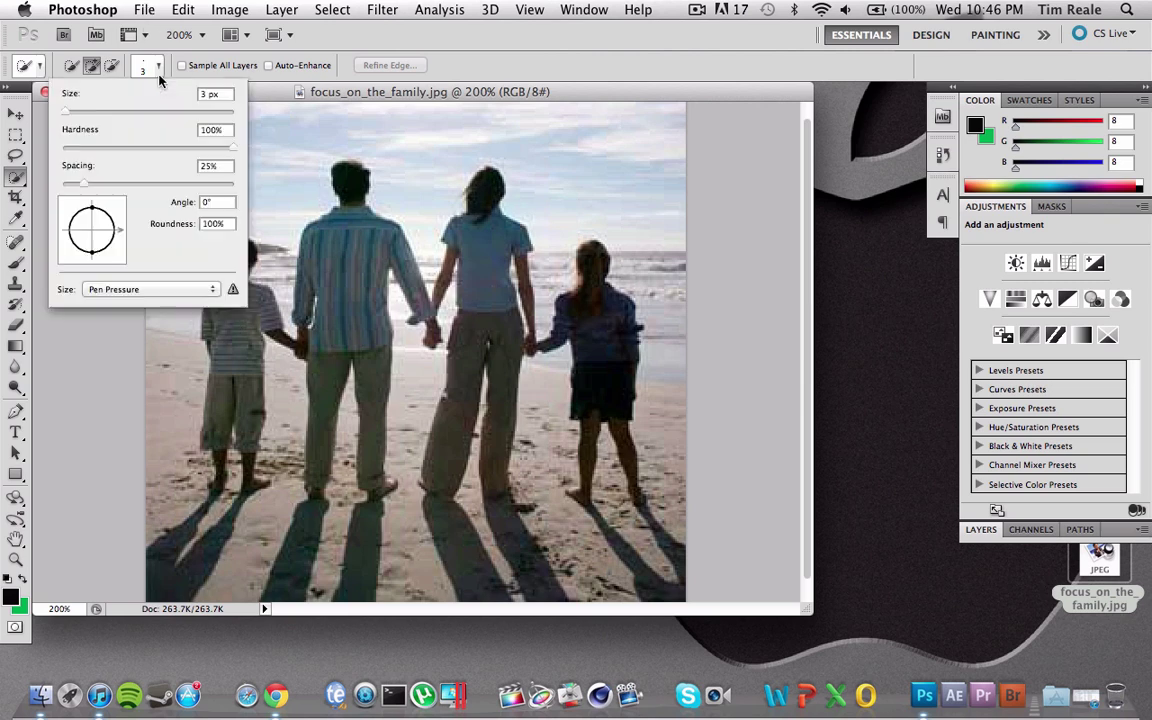
drag(66, 111, 85, 111)
drag(224, 322, 236, 352)
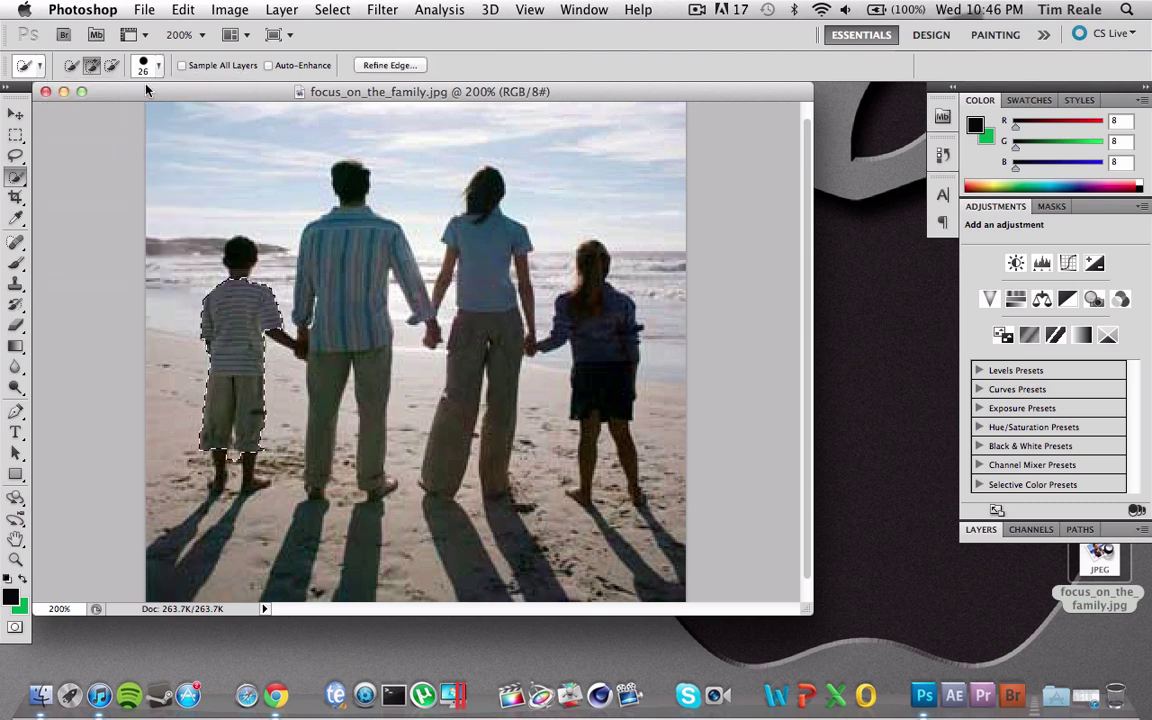
click(41, 67)
click(42, 74)
click(155, 70)
drag(89, 112, 70, 116)
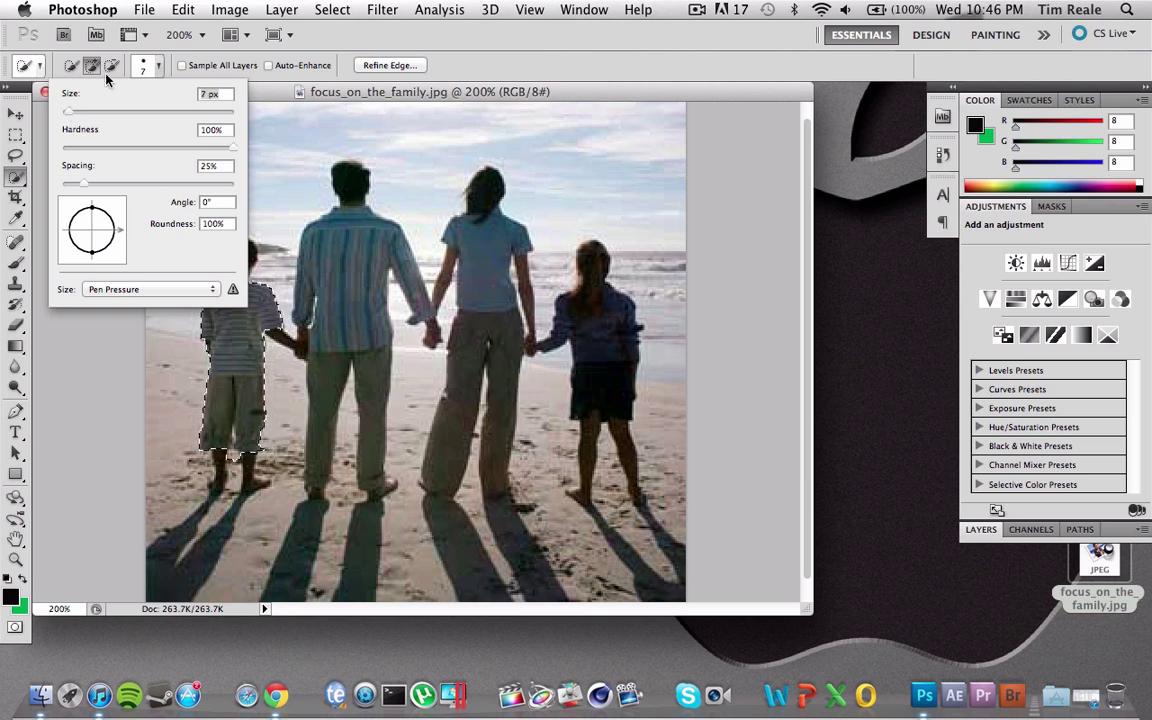
click(150, 62)
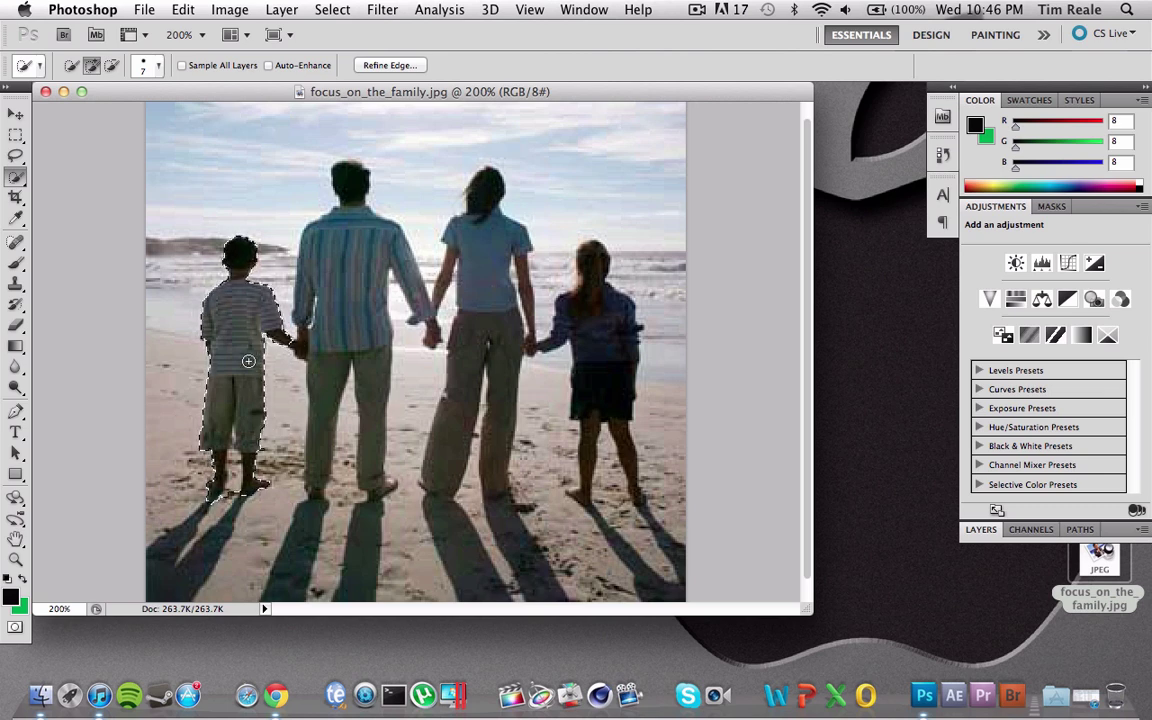
Add the boy's shadow to the selection, Content-Aware Fill it, and deselect
drag(198, 578, 216, 564)
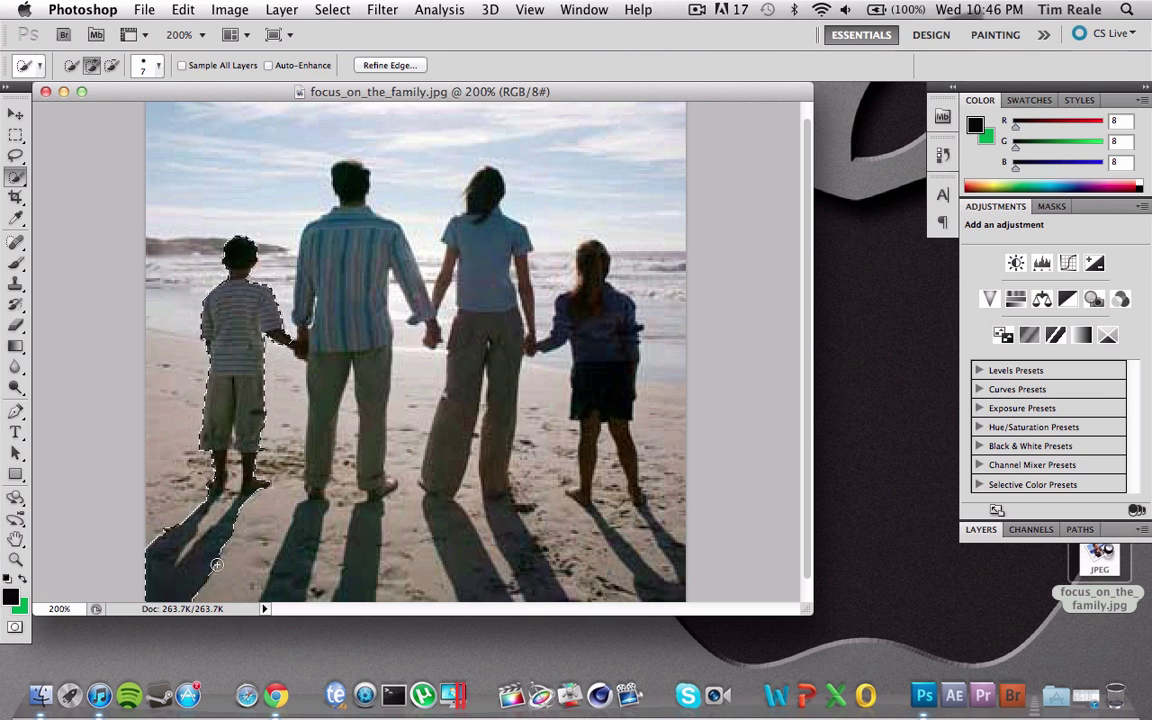
key(shift+BackSpace)
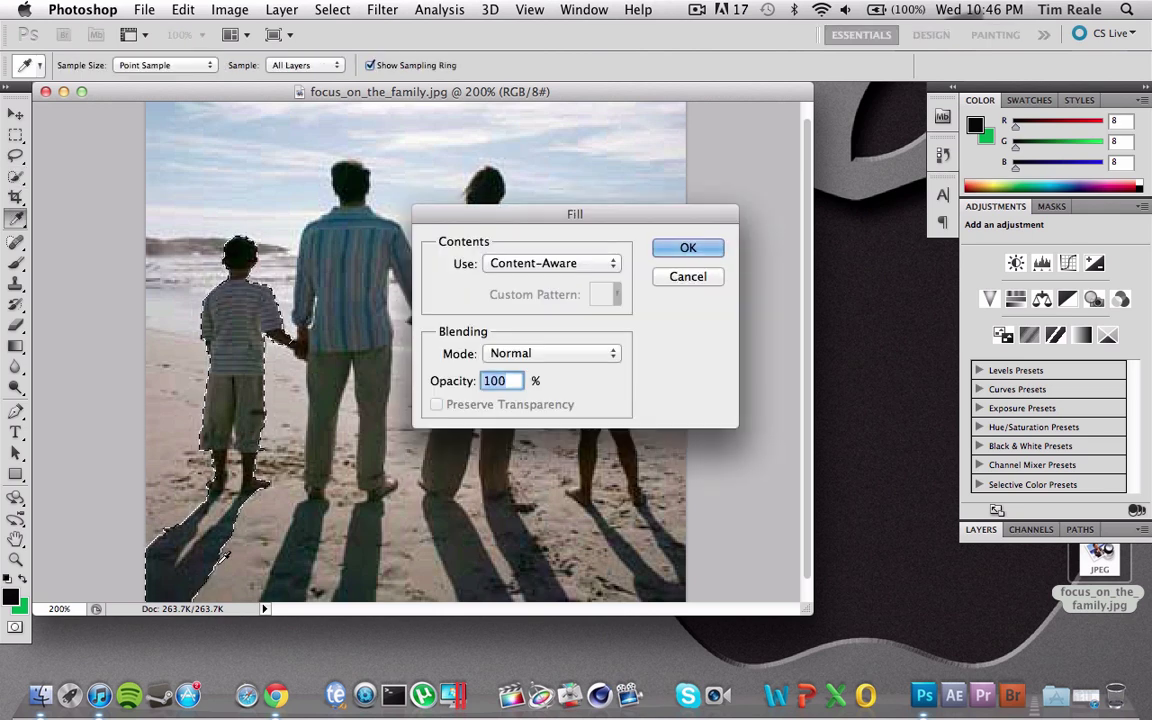
click(571, 263)
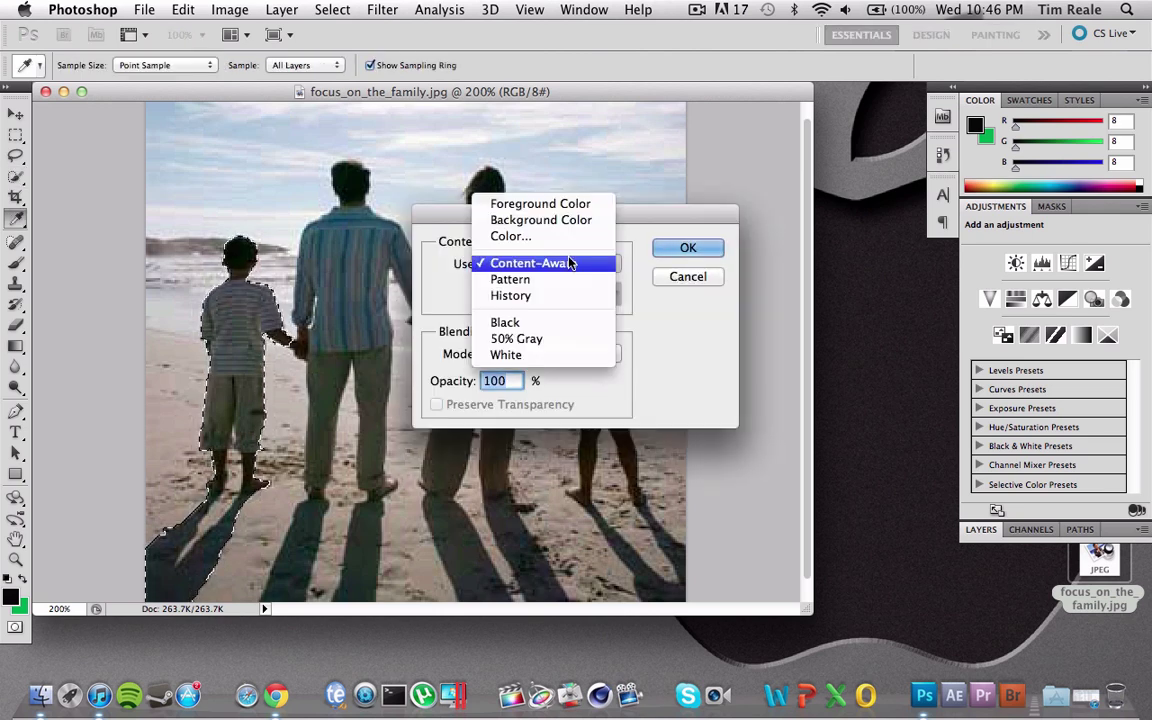
click(571, 263)
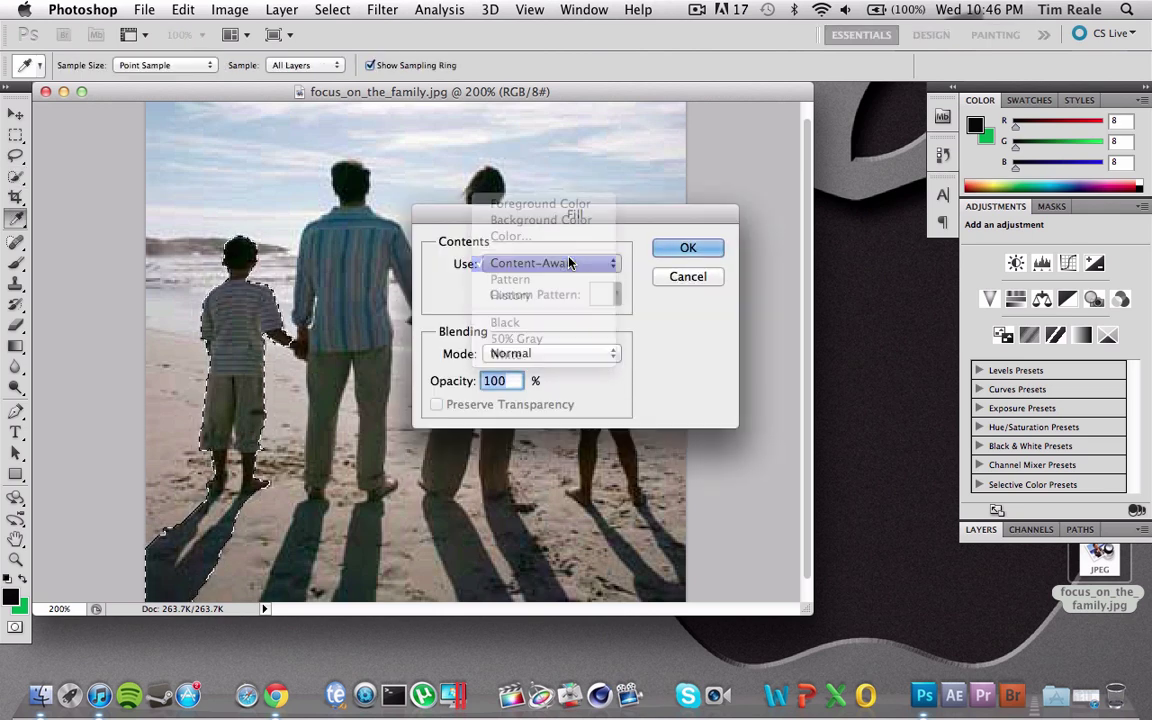
click(686, 249)
key(v)
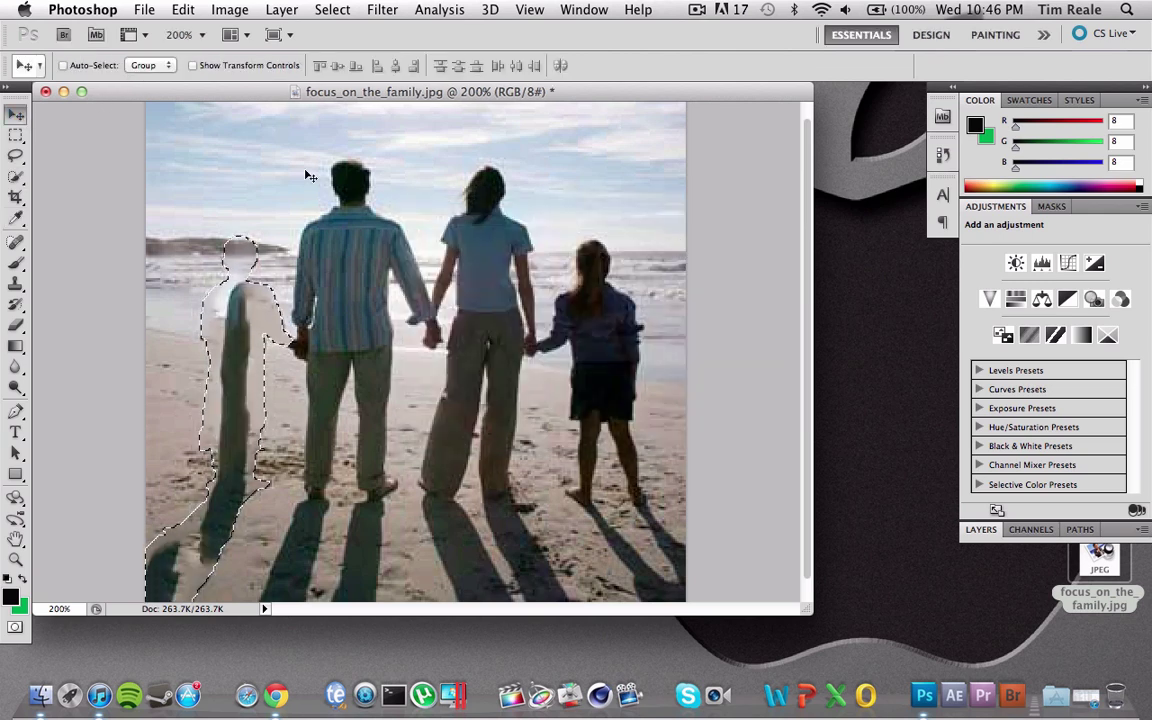
click(16, 135)
Quick-select the leftover dark figure-shaped smudge, Content-Aware Fill it, and deselect
click(157, 185)
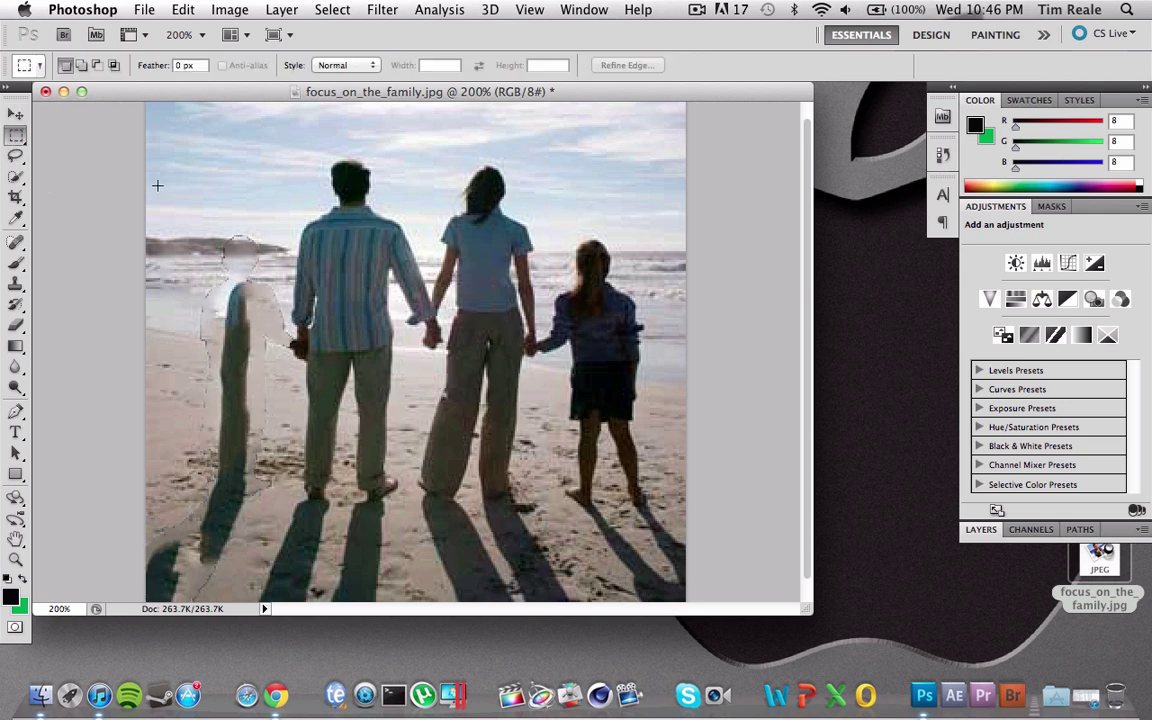
click(17, 177)
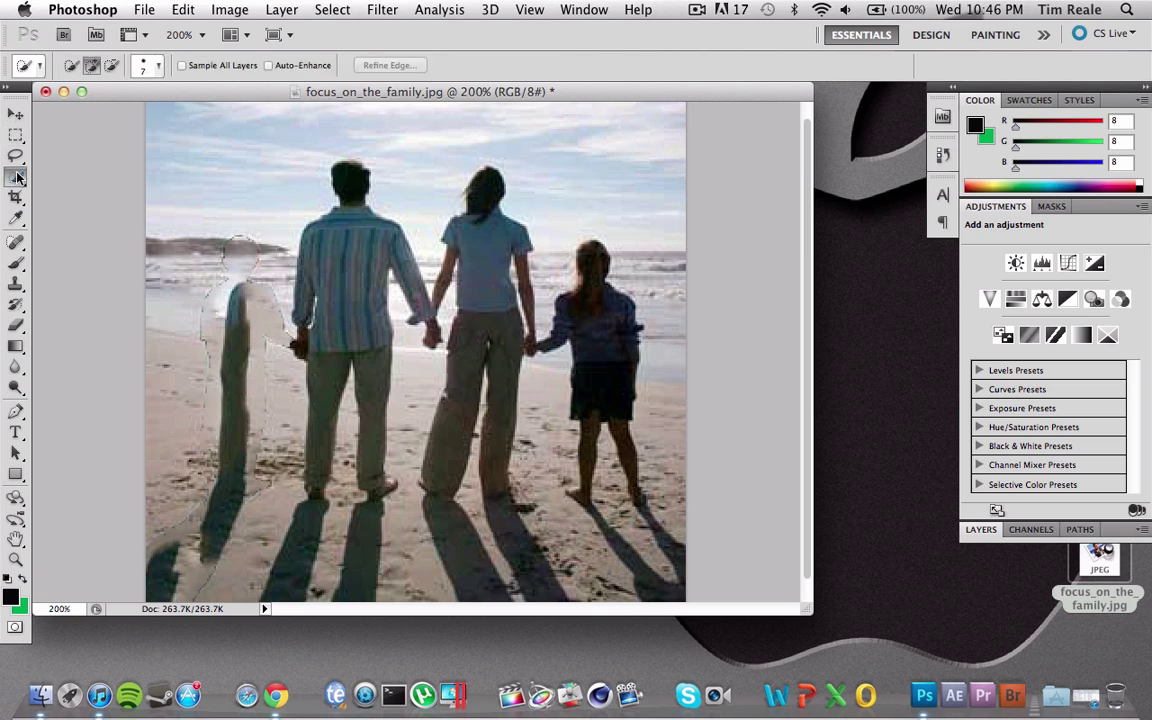
click(234, 330)
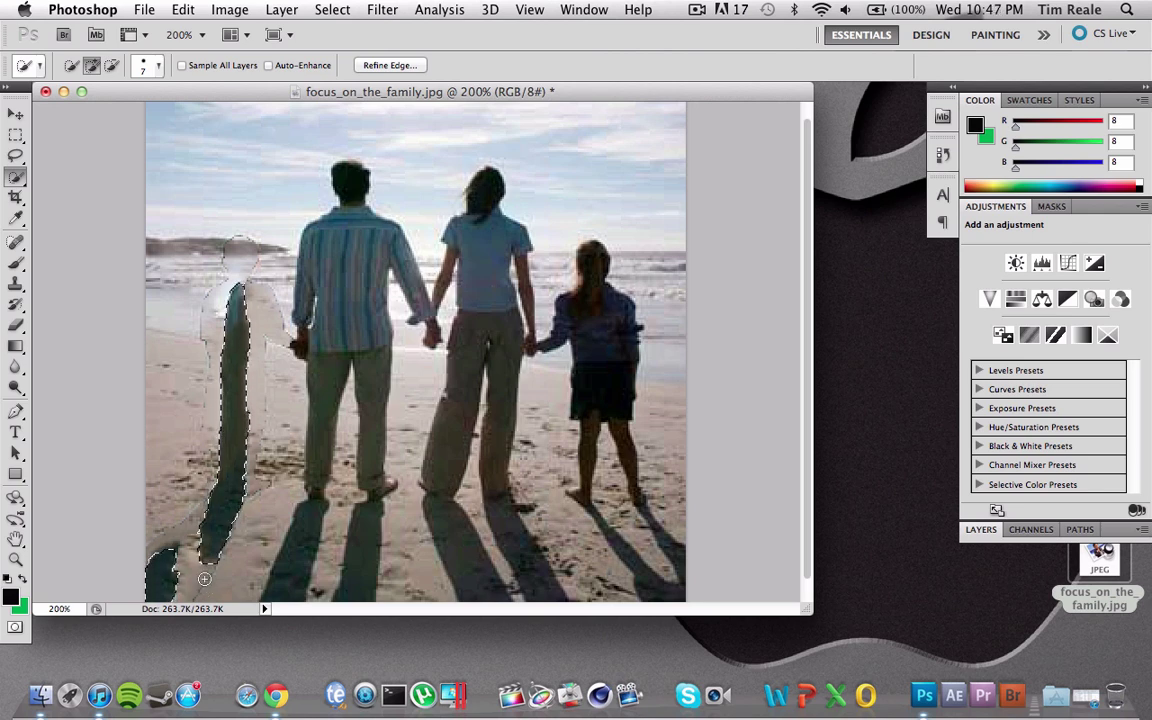
key(shift+BackSpace)
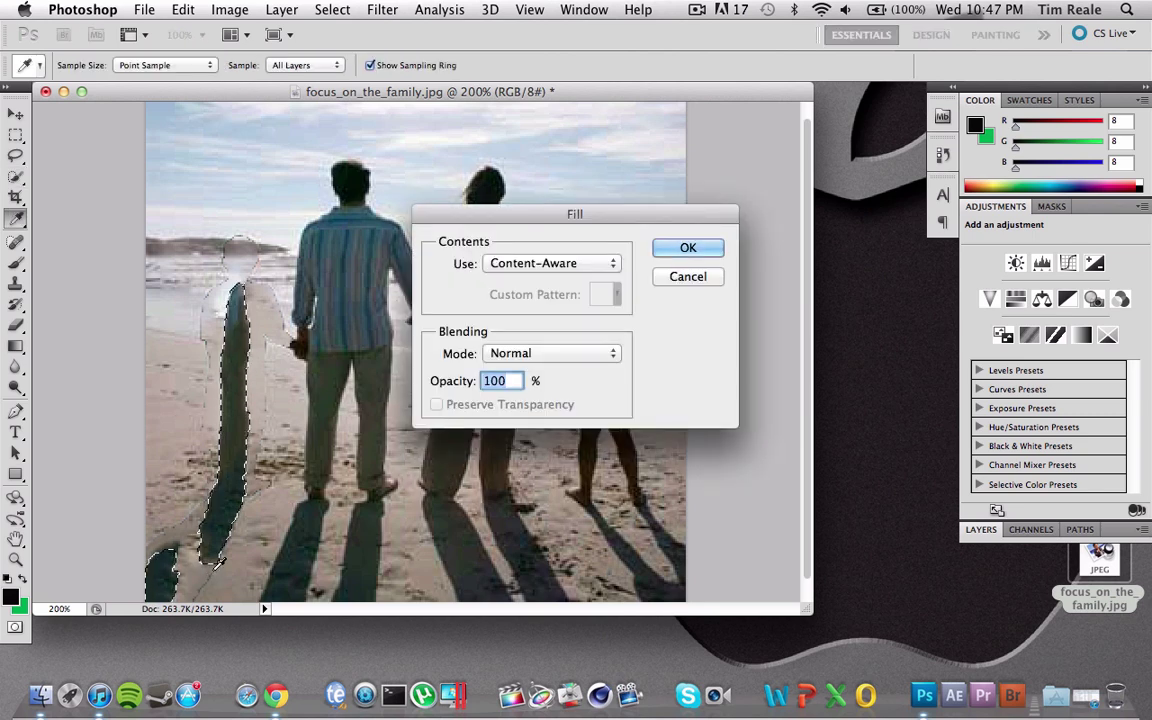
click(665, 247)
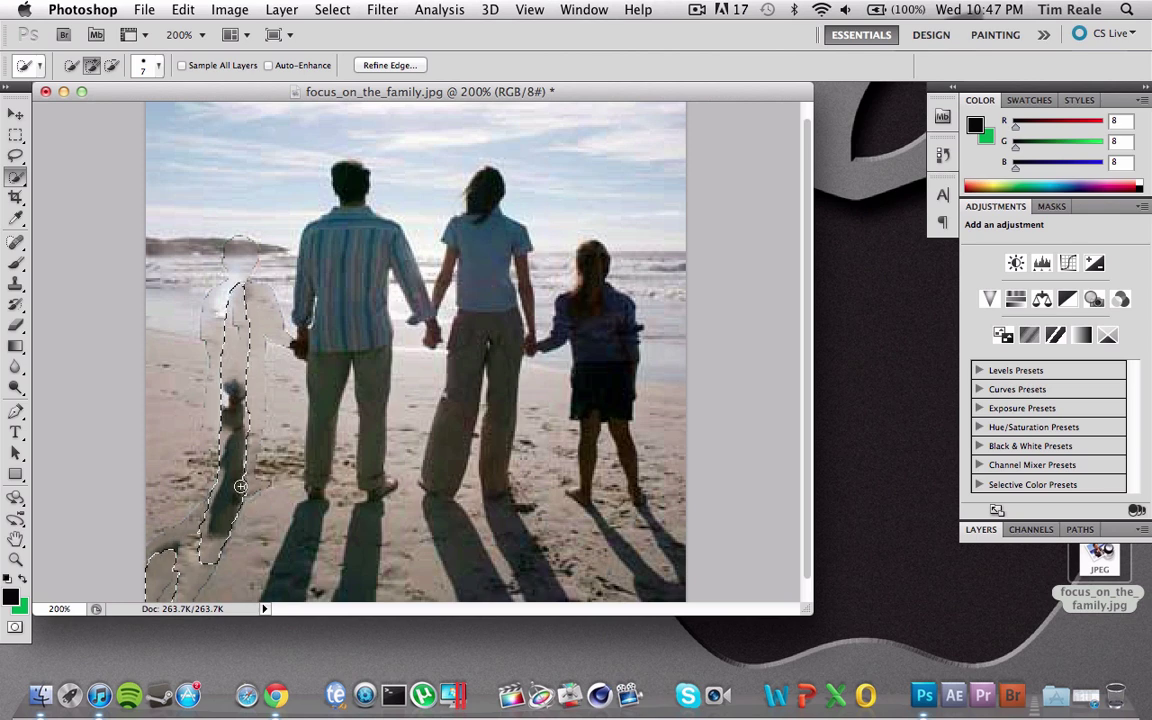
click(16, 134)
click(212, 158)
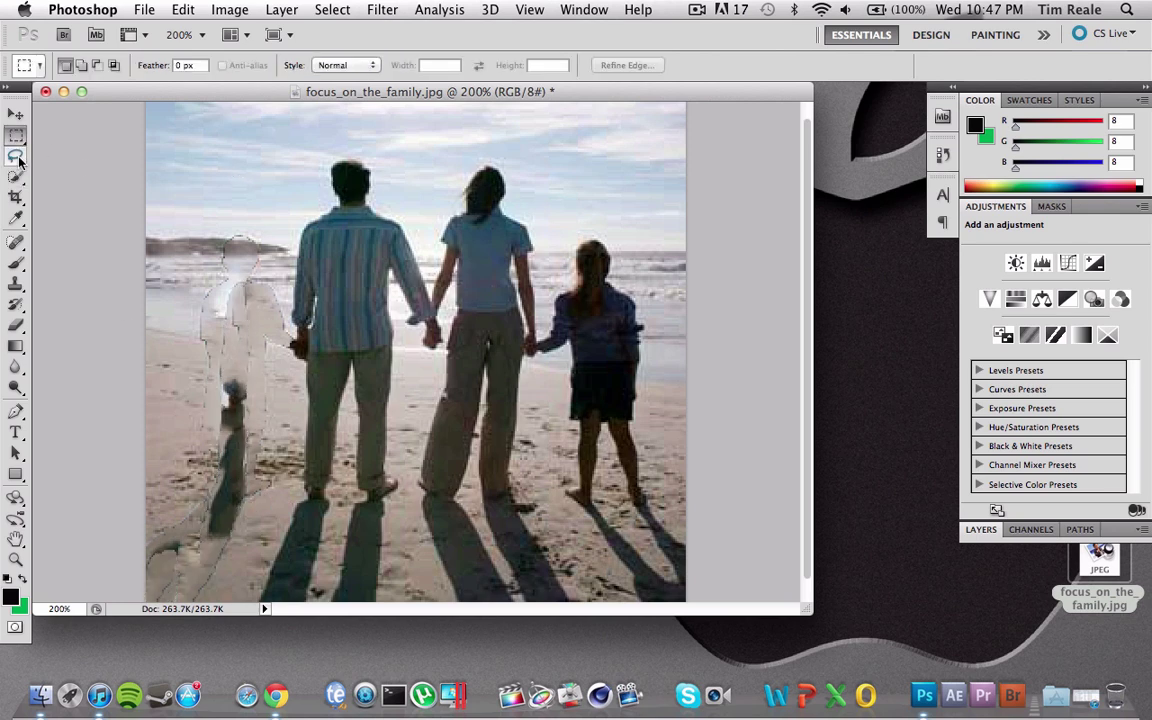
Lasso the remaining shadow area, Content-Aware Fill it, and deselect
click(14, 155)
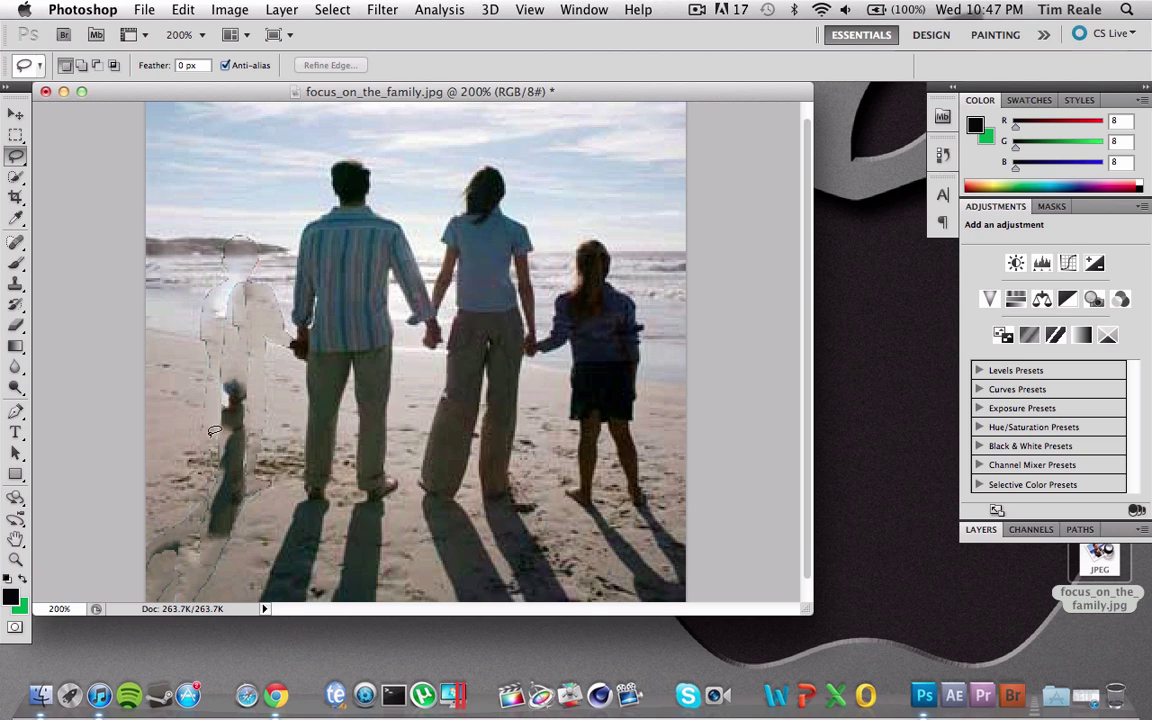
mouse_move(213, 430)
mouse_down()
mouse_move(216, 351)
mouse_move(272, 378)
mouse_move(240, 521)
mouse_move(197, 588)
mouse_move(163, 588)
mouse_move(140, 516)
mouse_move(213, 378)
mouse_up()
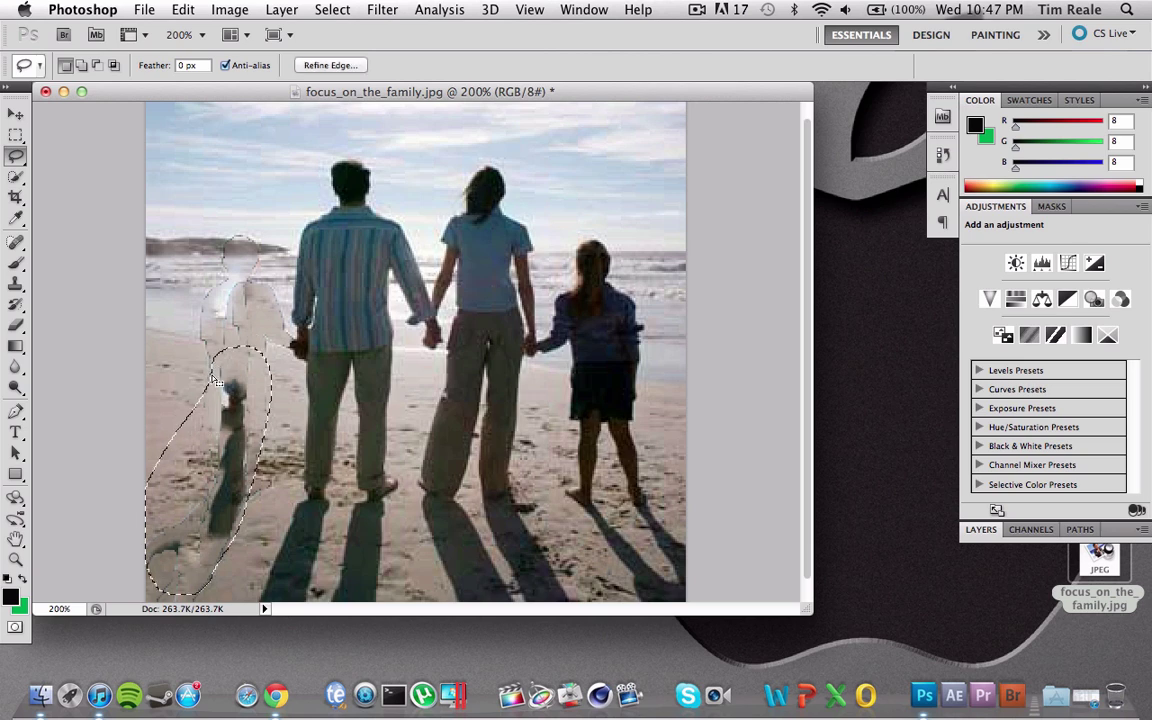
key(shift+BackSpace)
click(688, 249)
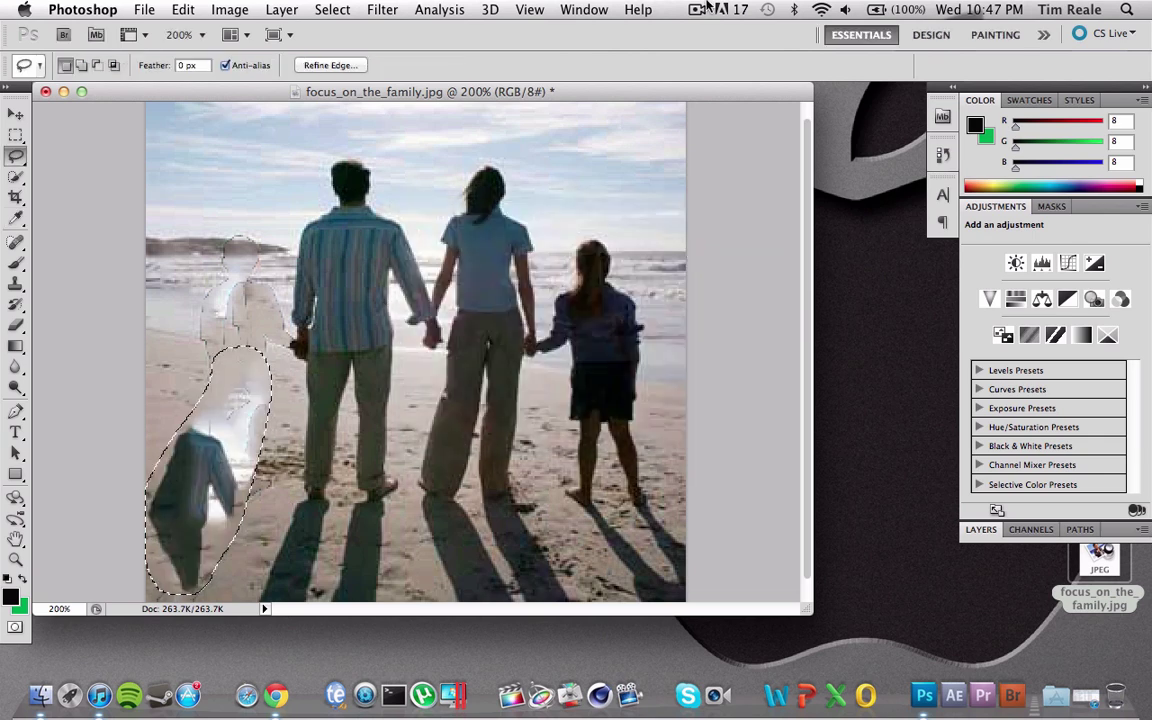
click(696, 9)
click(718, 67)
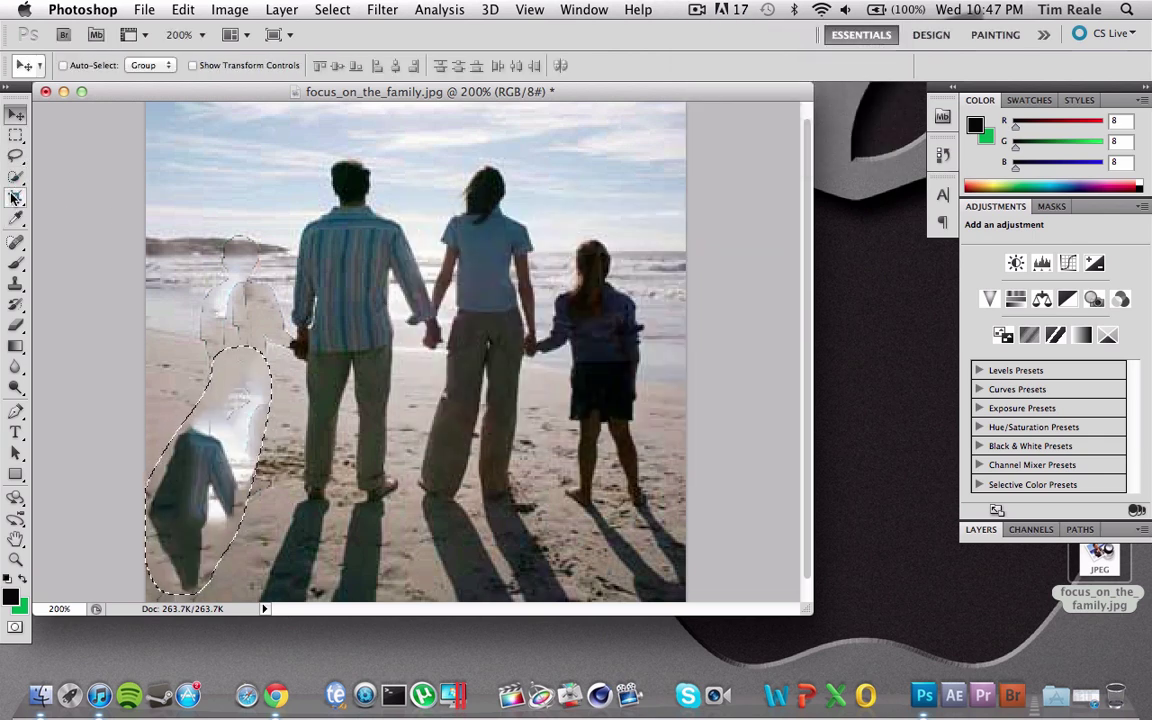
click(15, 134)
click(270, 239)
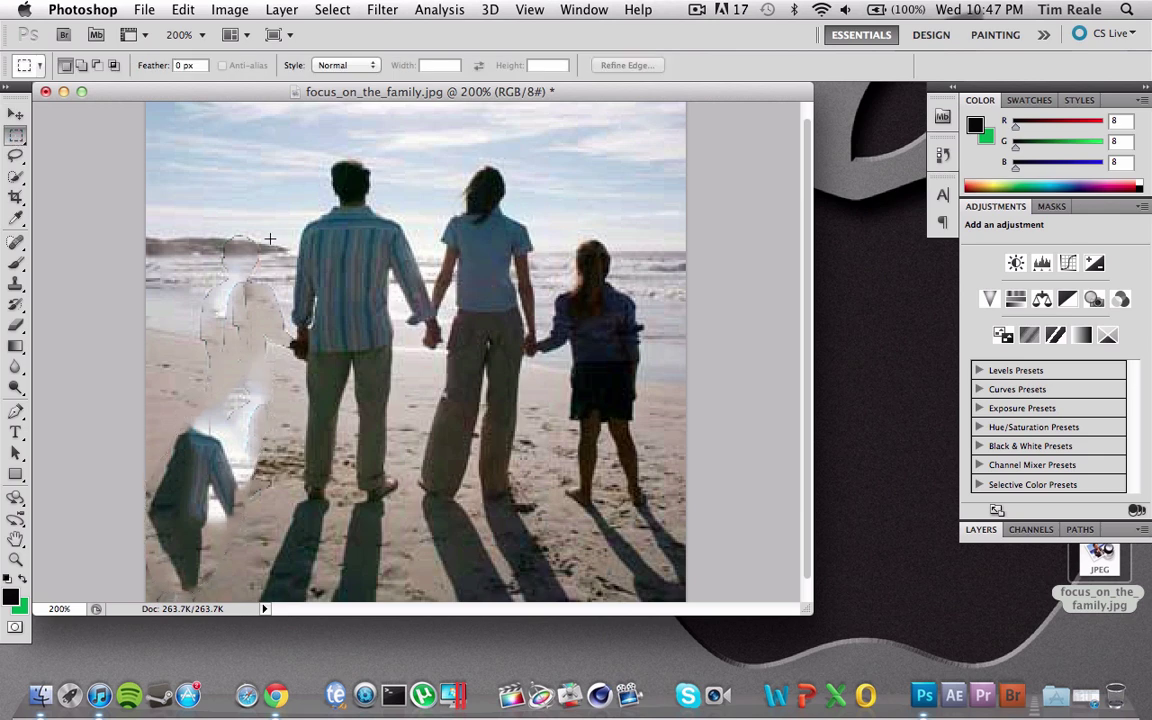
Quick-select the bottom-left shadow patch and pale smear, filling each with surrounding sand
click(15, 176)
click(187, 511)
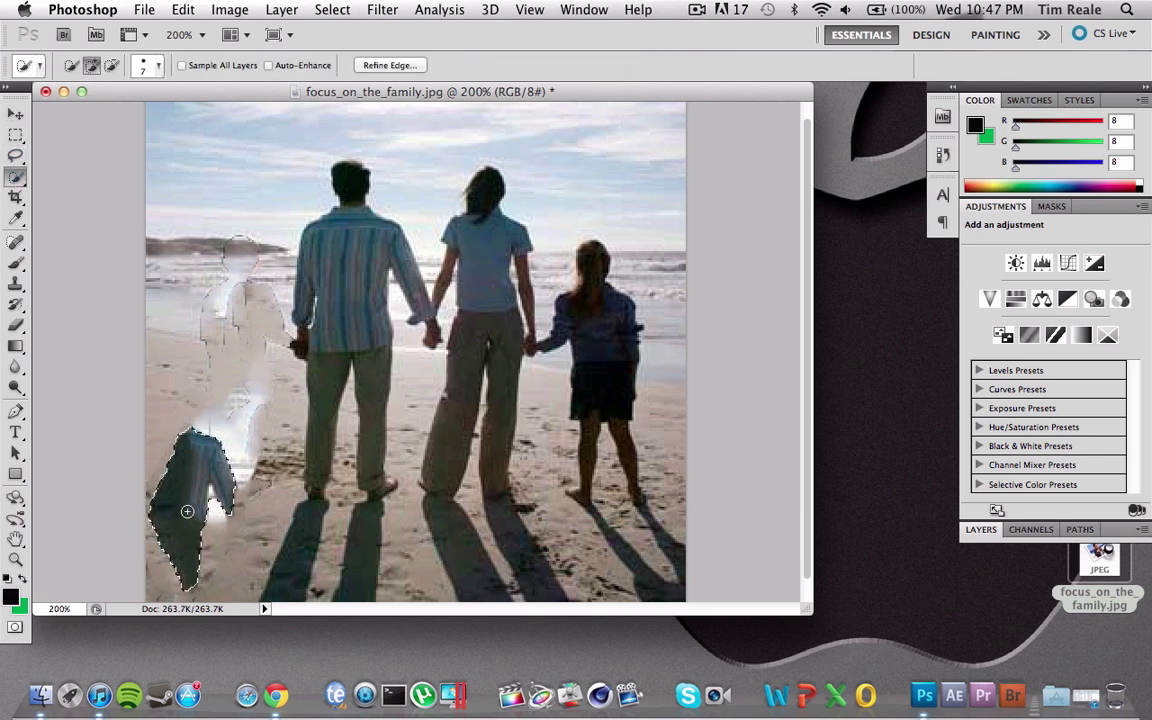
key(BackSpace)
click(689, 247)
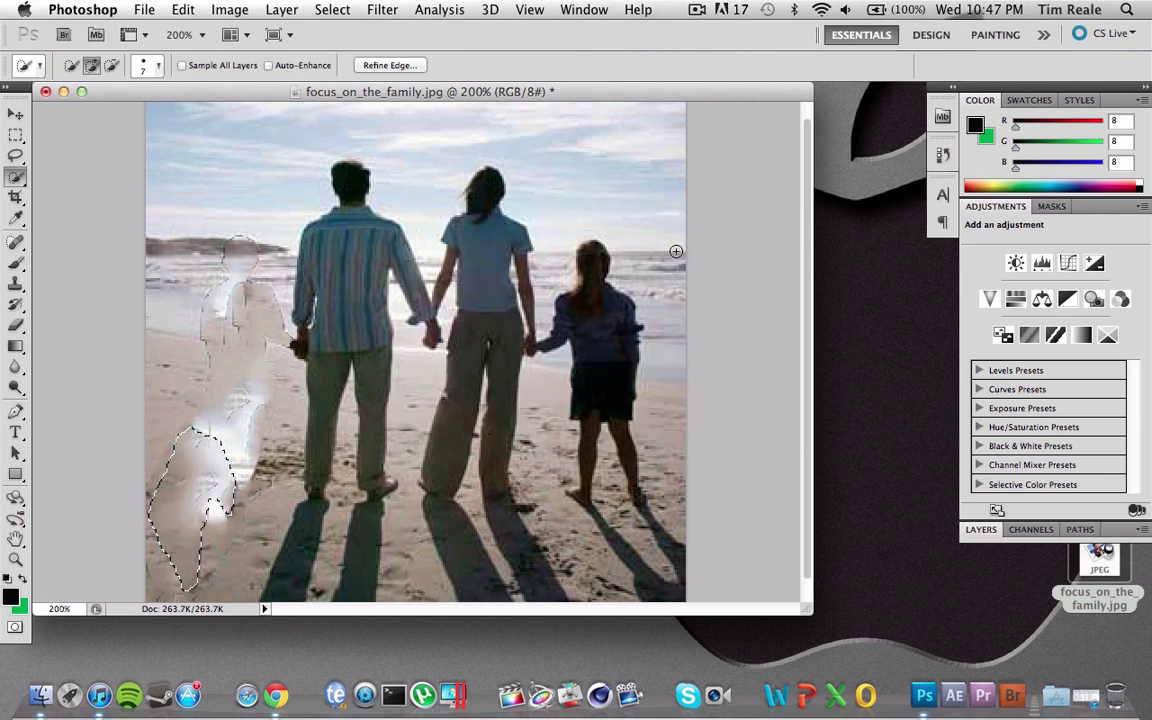
drag(244, 416, 222, 446)
key(BackSpace)
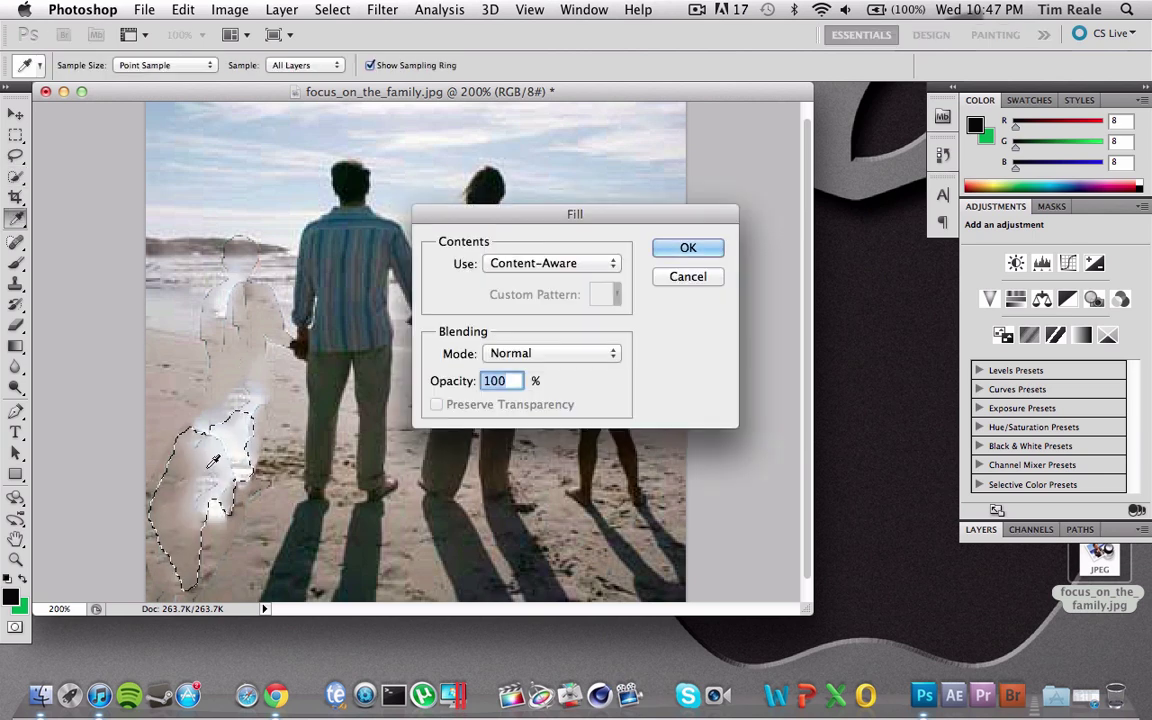
click(717, 249)
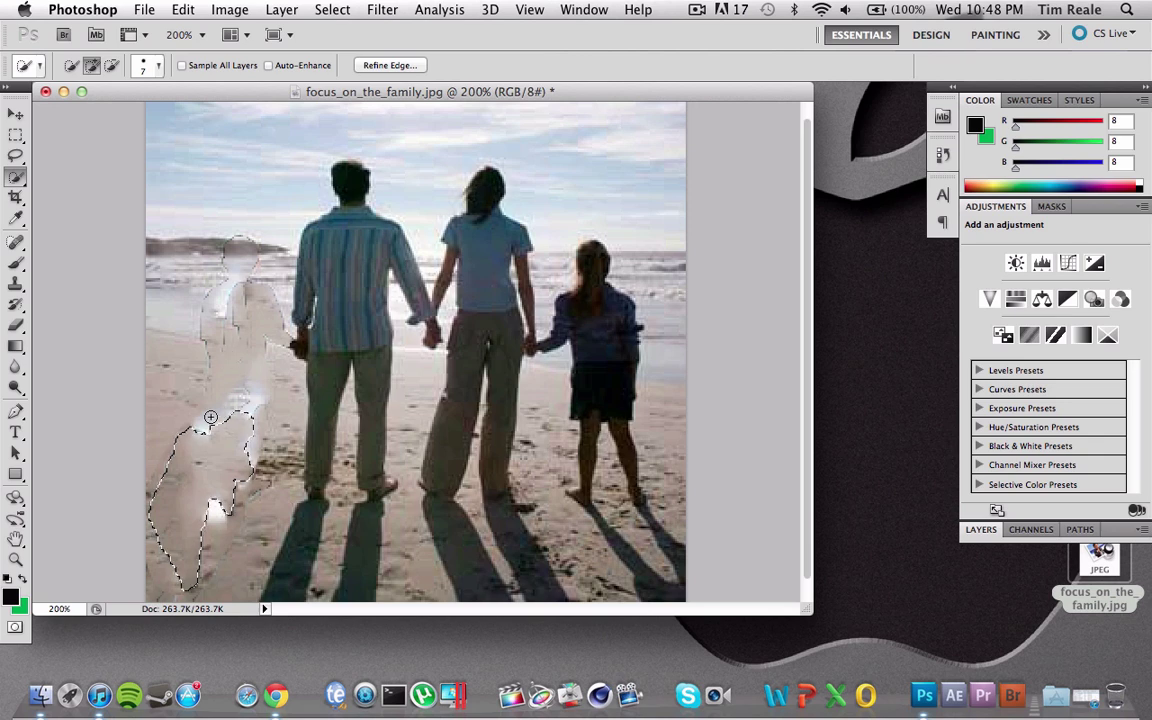
Fill the whole left beach strip, undo it after it duplicates a child, and deselect
drag(244, 404, 234, 457)
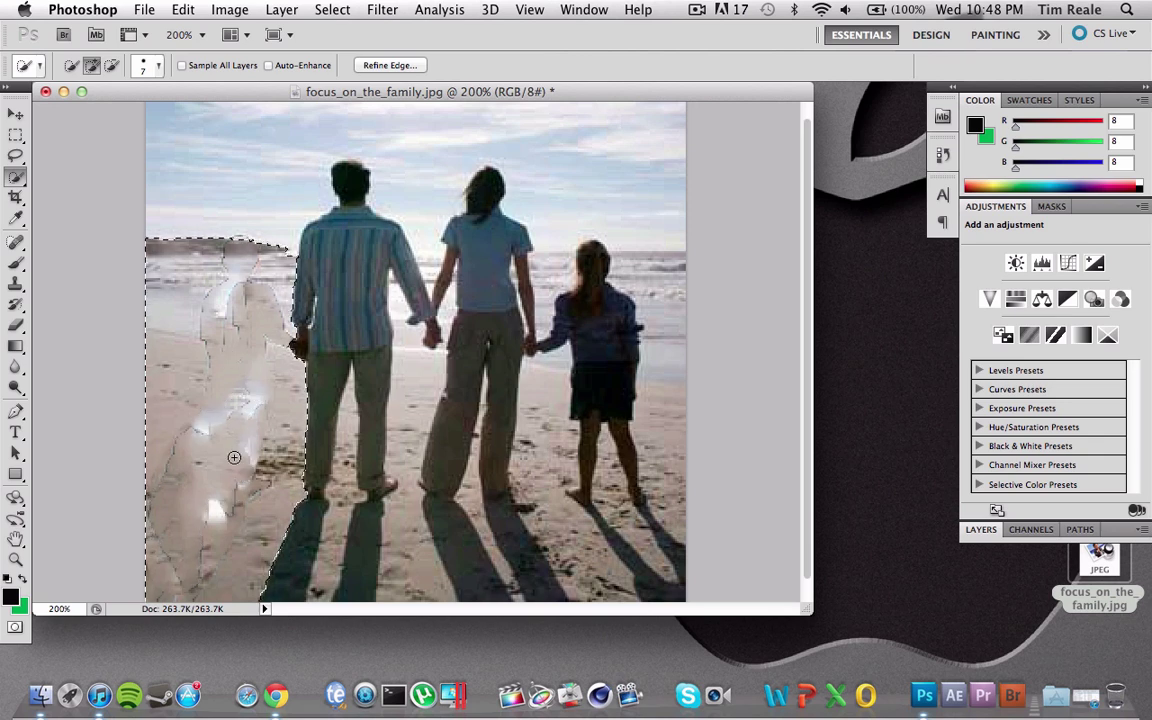
key(BackSpace)
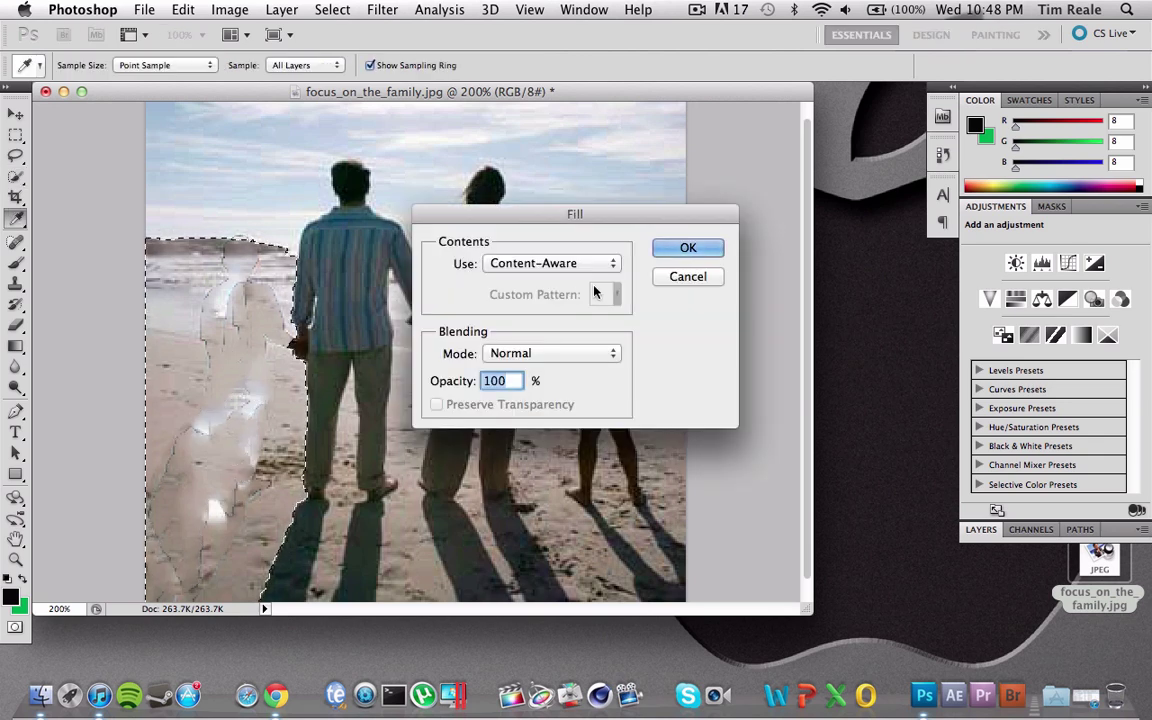
click(710, 249)
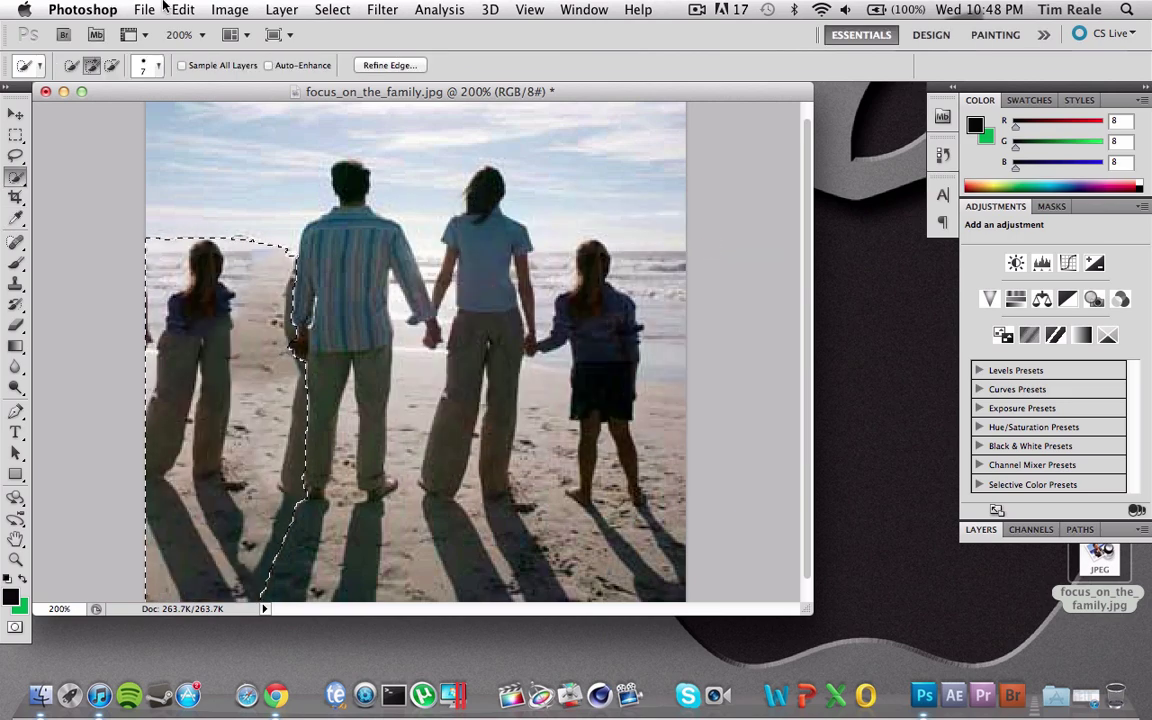
click(182, 12)
click(209, 31)
click(16, 116)
click(16, 155)
click(204, 207)
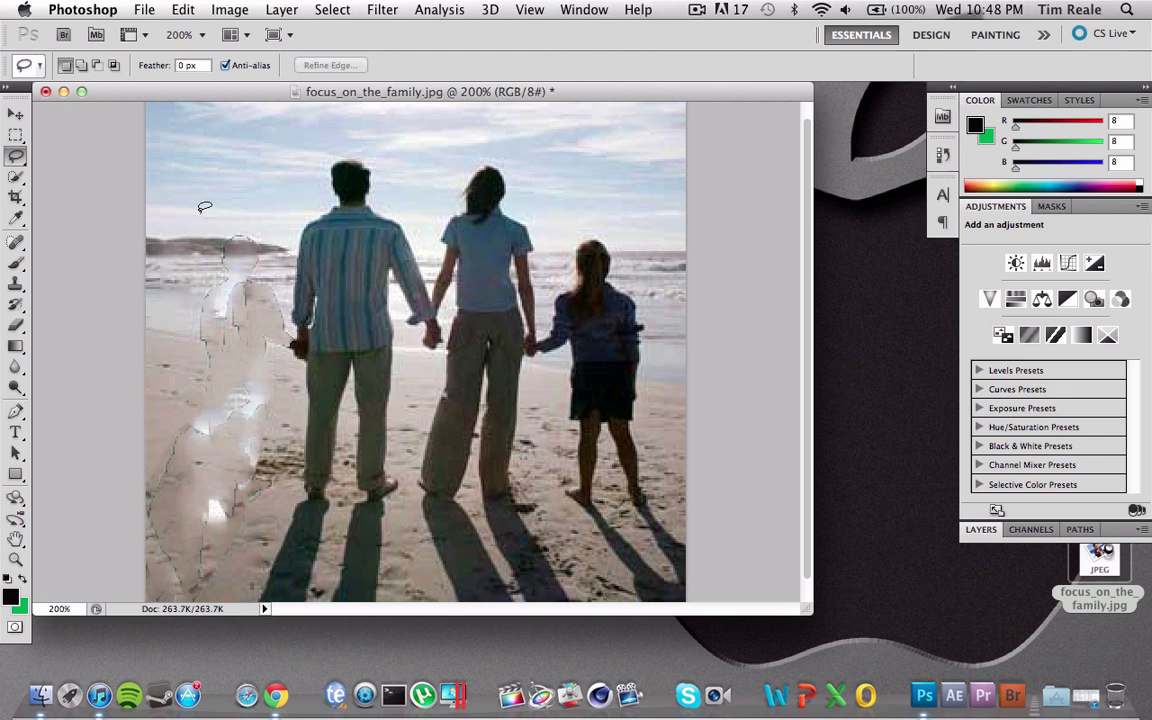
click(16, 176)
Select three small white patches on the sand and Content-Aware Fill them
click(246, 400)
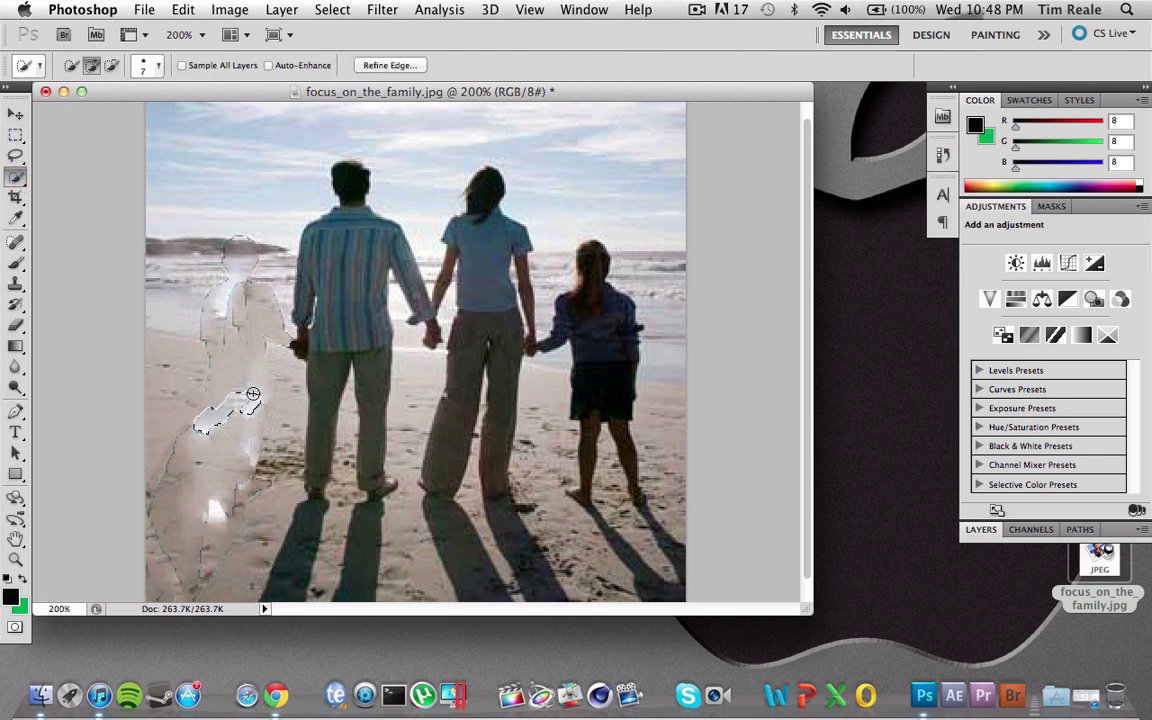
click(214, 507)
click(254, 449)
key(BackSpace)
key(Return)
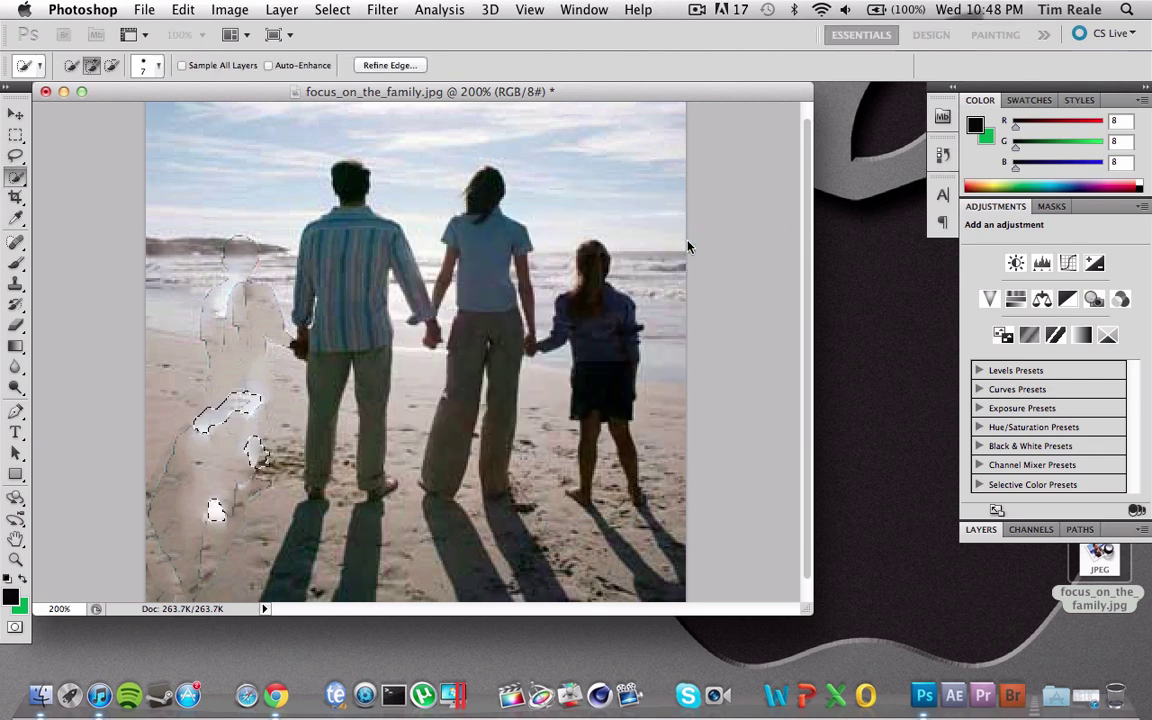
Fill the faded figure's upper body, undo an oversized strip selection, and deselect
drag(228, 262, 217, 309)
key(BackSpace)
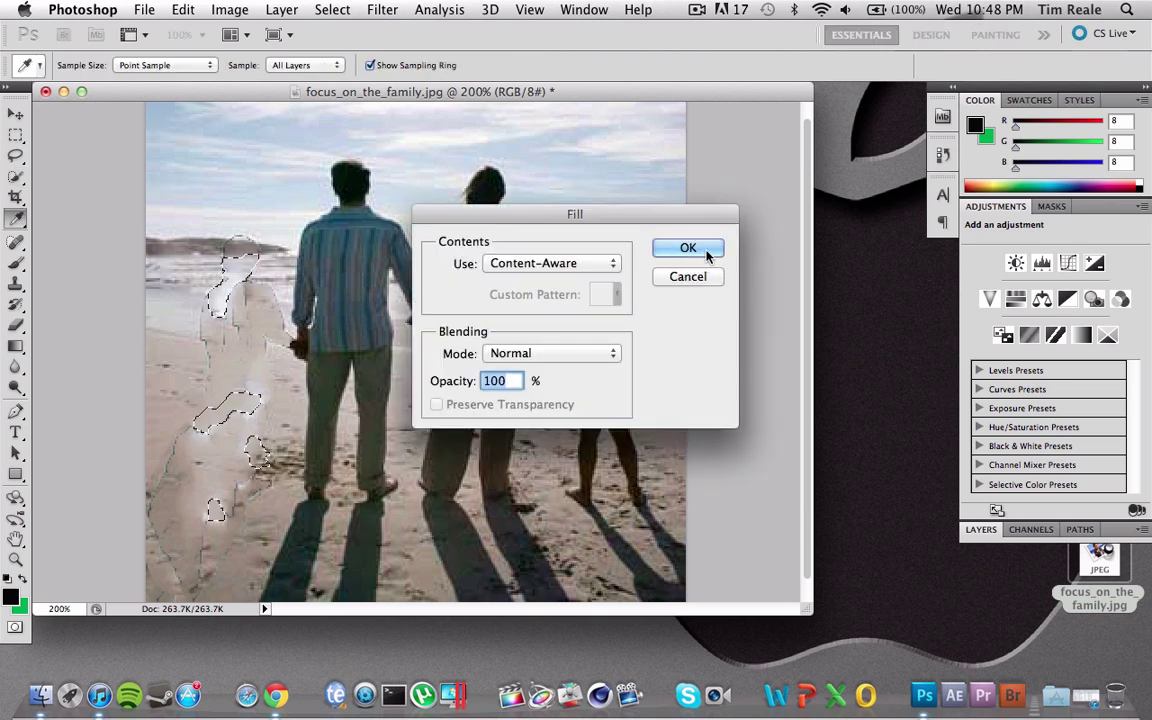
key(Return)
drag(215, 300, 214, 428)
click(183, 9)
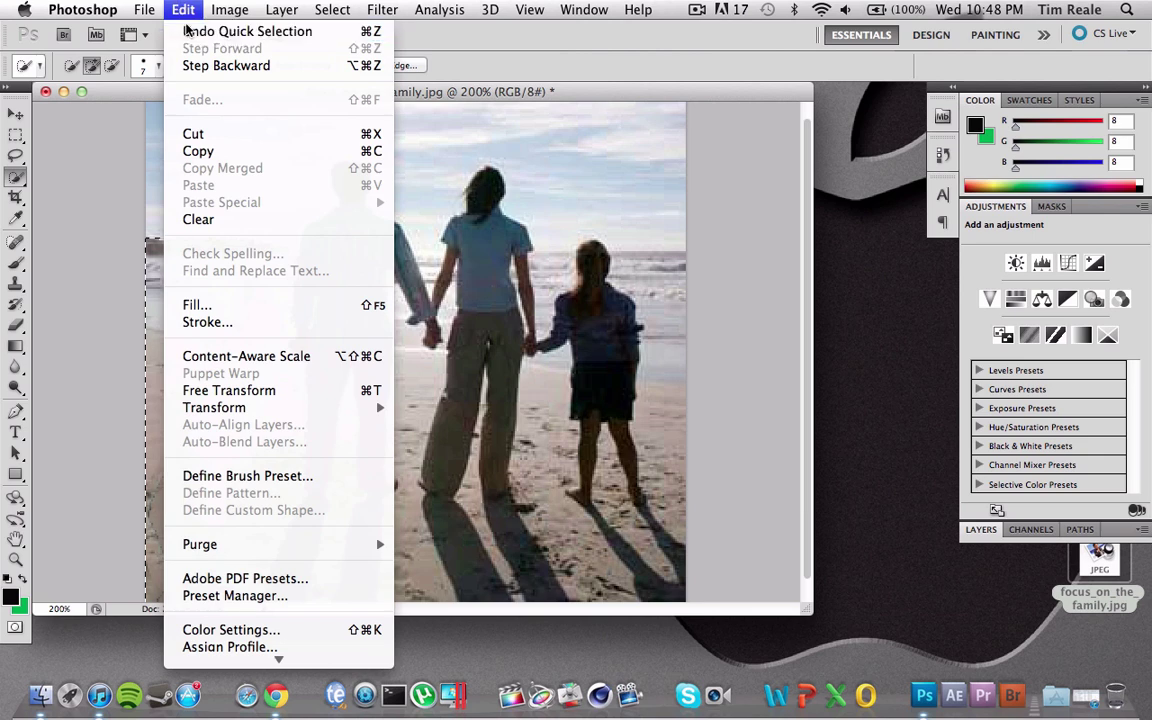
click(172, 29)
click(16, 134)
key(super+d)
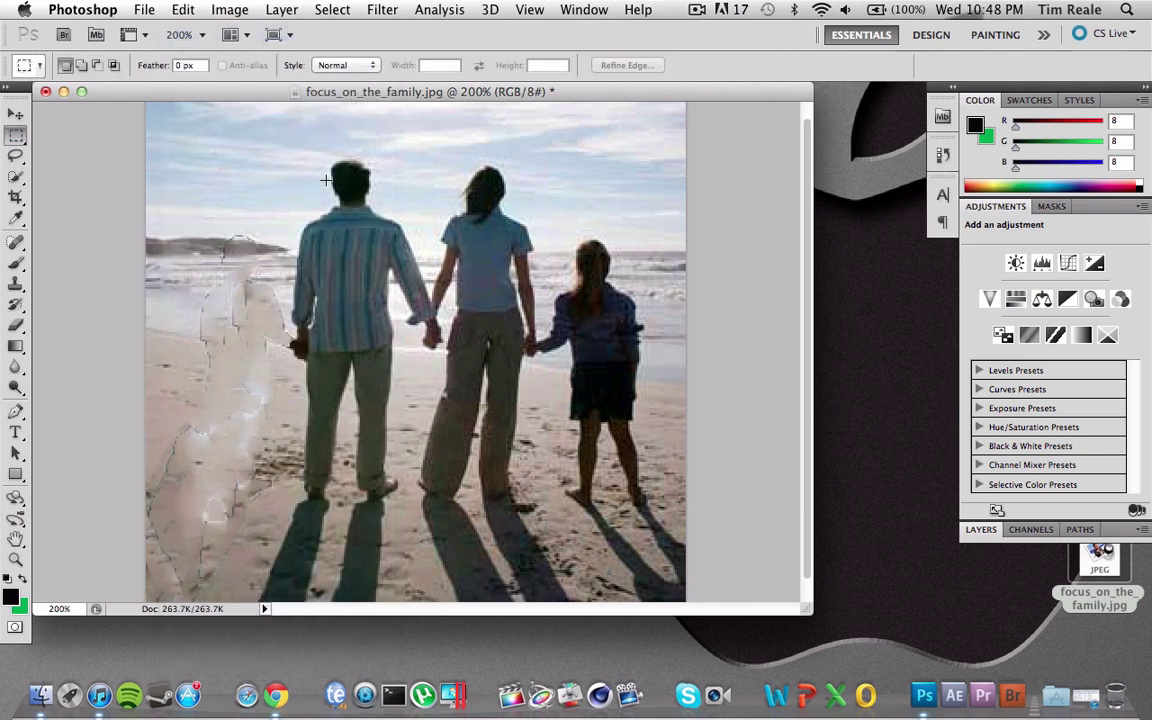
Lasso a leftover patch on the sand and apply Content-Aware Fill to it
click(16, 155)
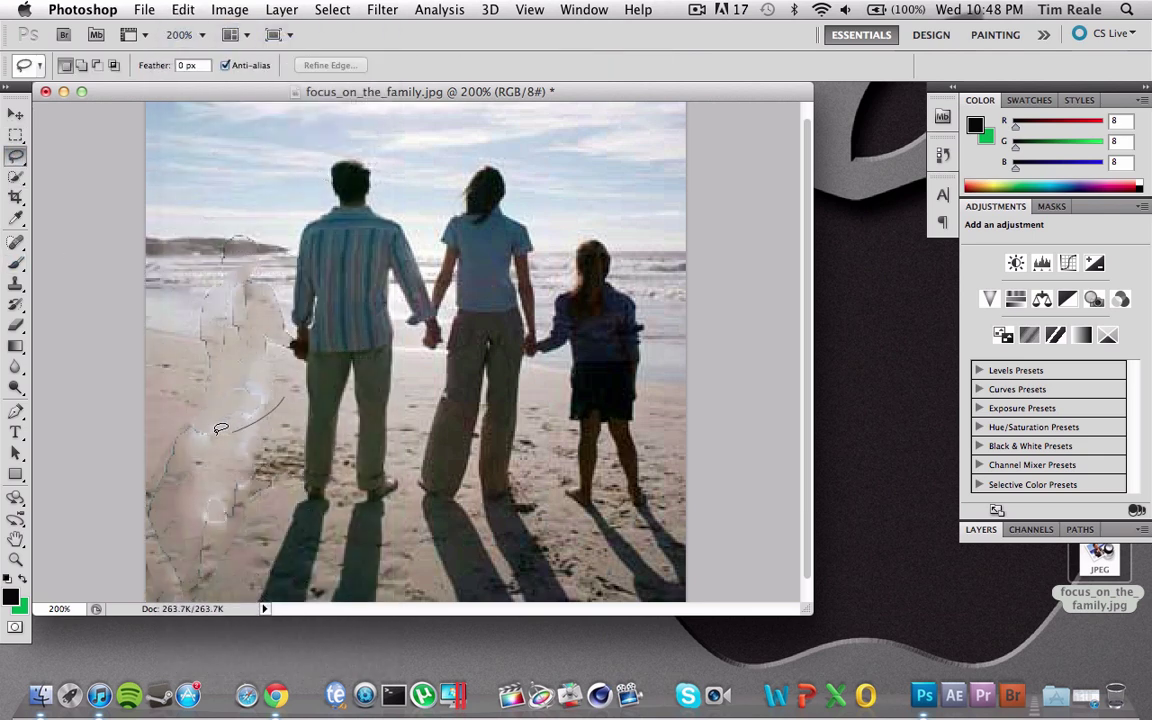
drag(268, 365, 289, 390)
key(shift+BackSpace)
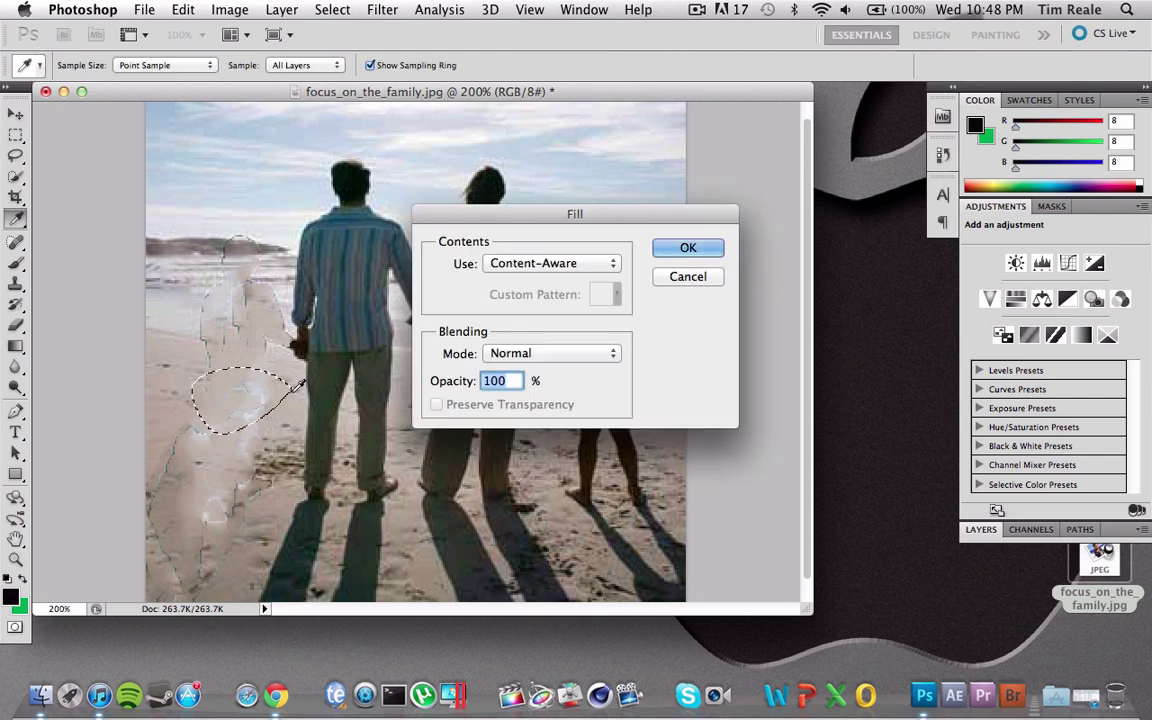
click(689, 247)
key(super+d)
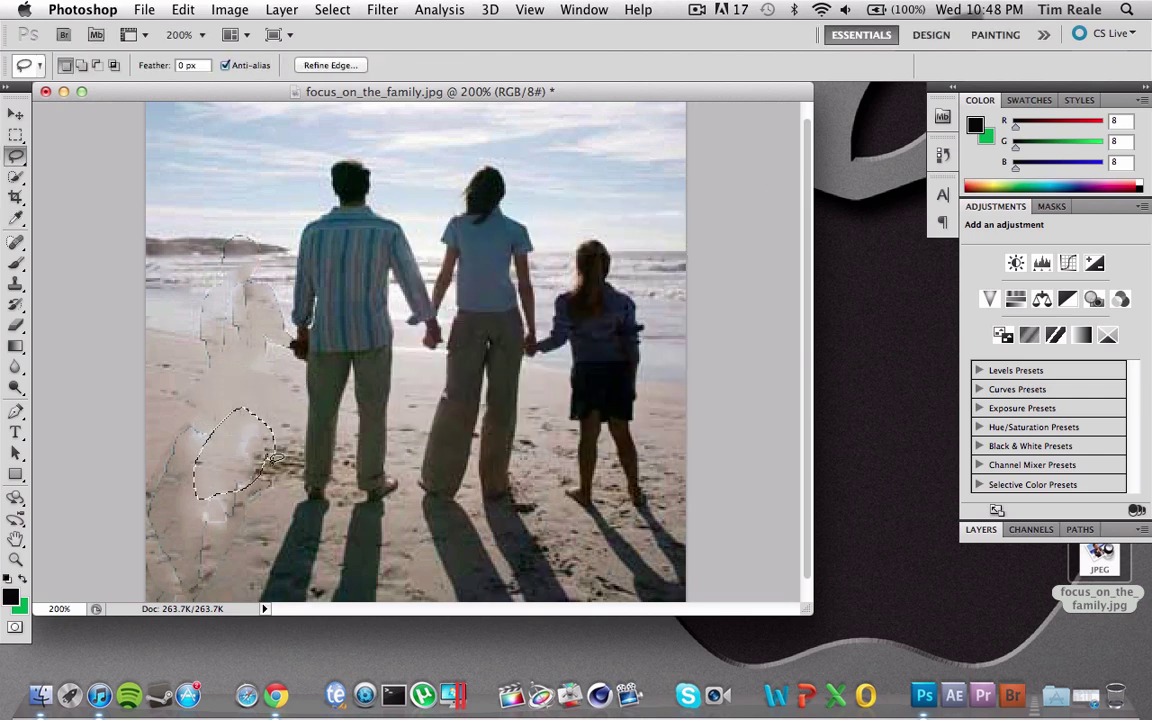
key(shift+BackSpace)
click(689, 247)
key(l)
Lasso another lower sand patch and Content-Aware Fill it twice
mouse_move(205, 400)
mouse_down()
mouse_move(172, 420)
mouse_move(255, 519)
mouse_move(248, 540)
mouse_move(170, 450)
mouse_move(240, 428)
mouse_move(240, 548)
mouse_move(238, 532)
mouse_up()
key(shift+BackSpace)
click(659, 247)
key(shift+BackSpace)
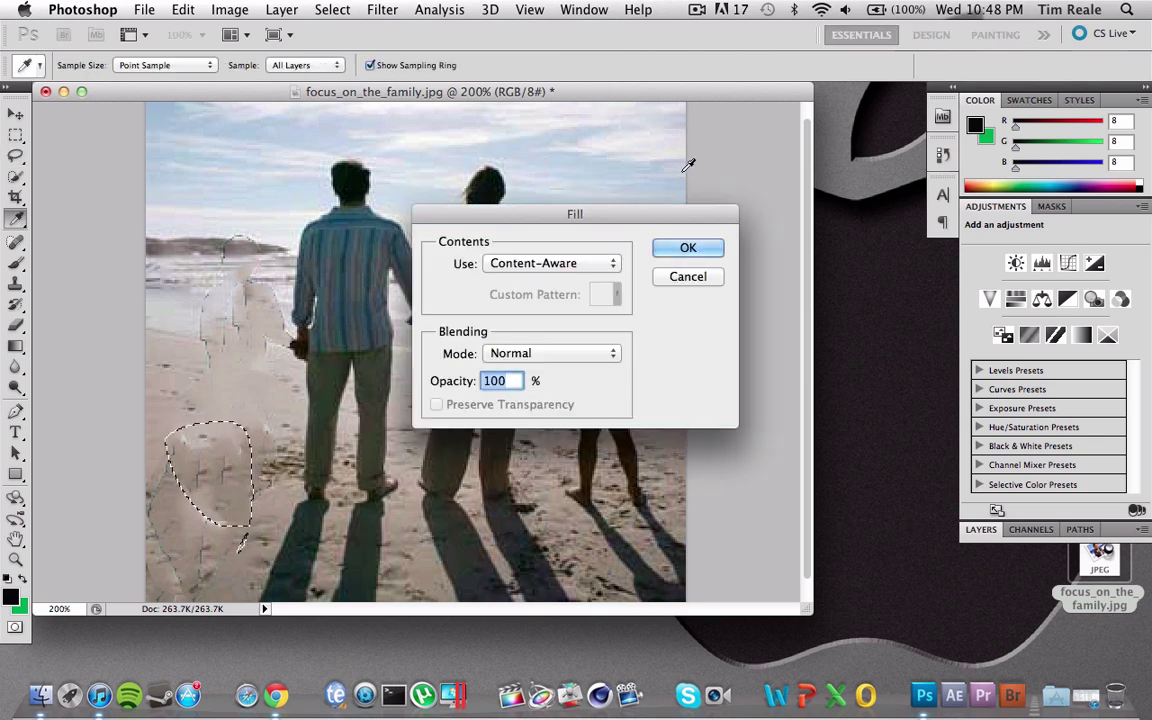
click(684, 245)
Lasso and Content-Aware Fill the faded figure's shoulder area and the patch near the shoreline
mouse_move(262, 316)
mouse_down()
mouse_move(233, 331)
mouse_move(247, 327)
mouse_move(186, 300)
mouse_move(243, 263)
mouse_move(238, 330)
mouse_up()
key(shift+BackSpace)
click(684, 248)
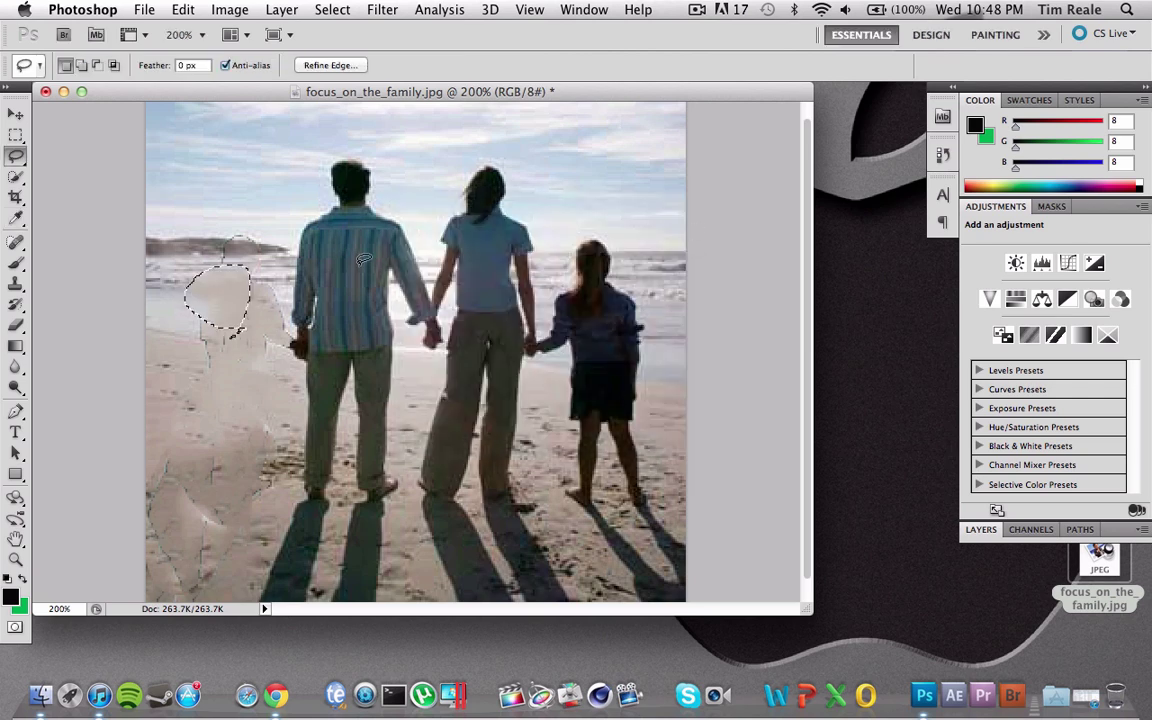
mouse_move(287, 296)
mouse_down()
mouse_move(281, 356)
mouse_move(235, 338)
mouse_move(209, 257)
mouse_move(241, 220)
mouse_move(290, 296)
mouse_up()
key(shift+BackSpace)
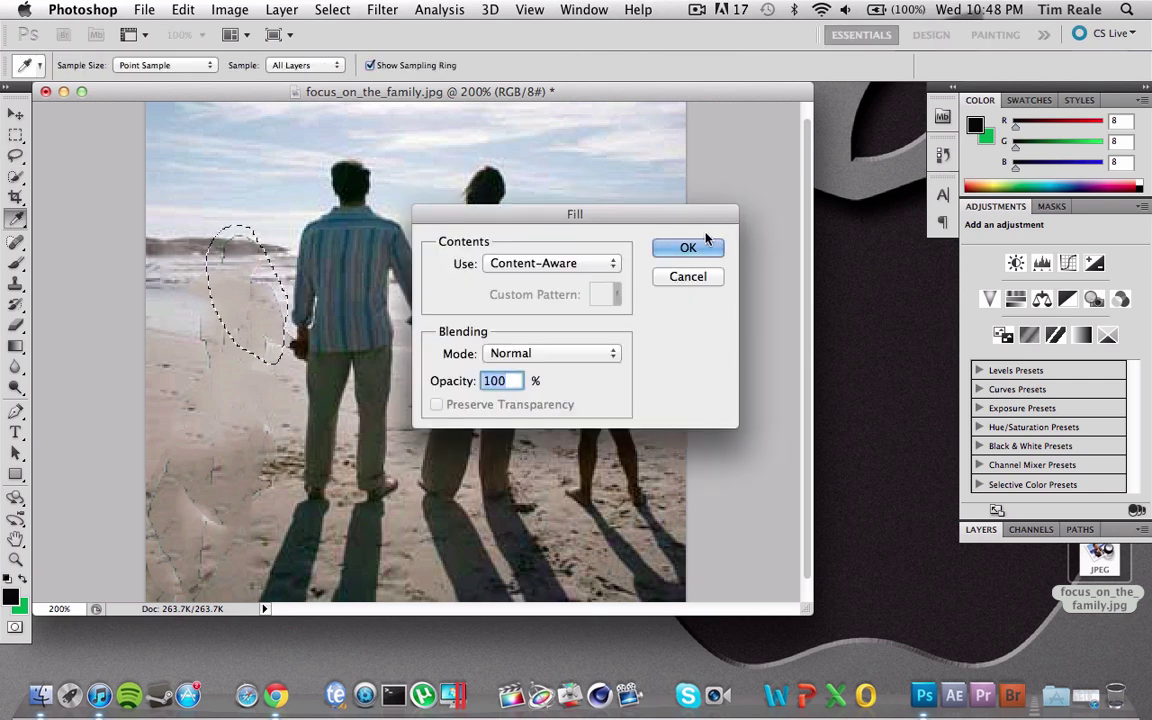
click(684, 246)
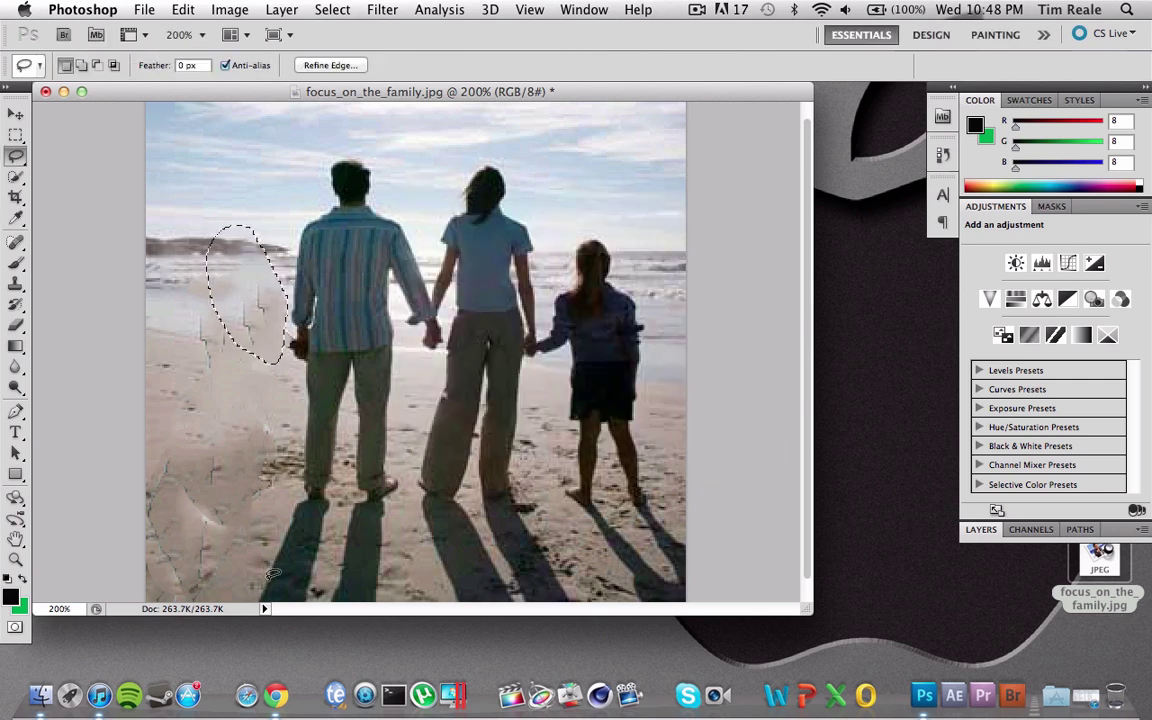
click(15, 114)
Deselect and zoom in to 700% on the area beside the man's hand
click(16, 133)
click(195, 138)
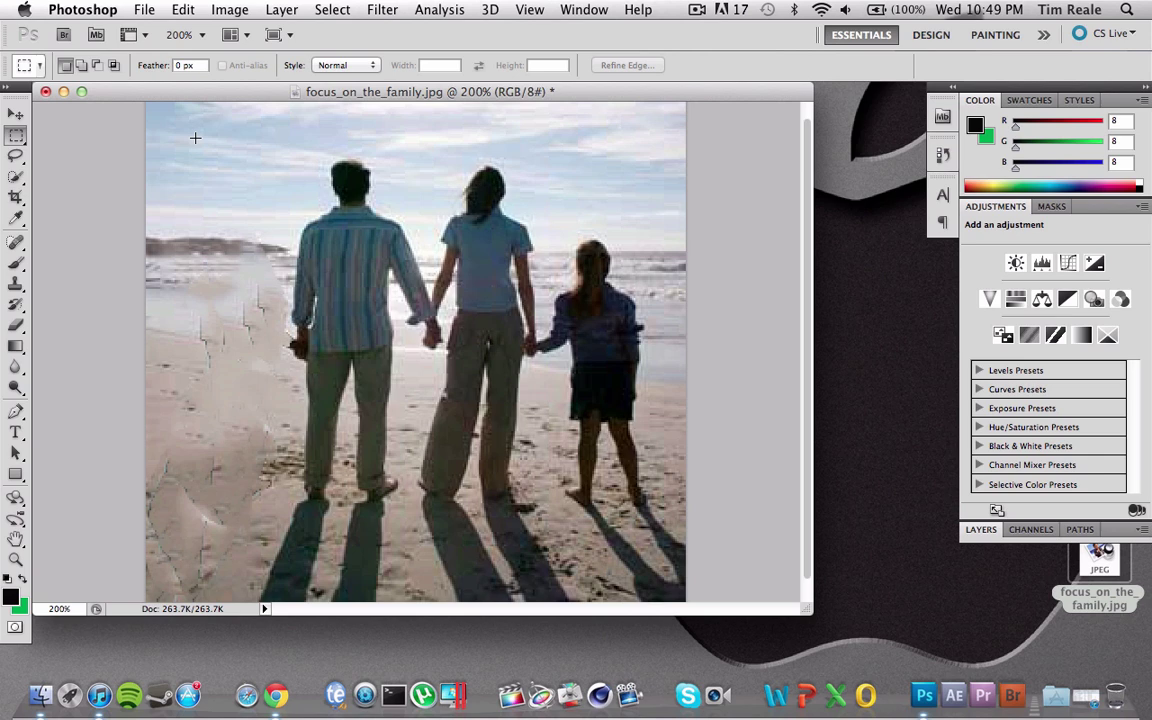
click(176, 37)
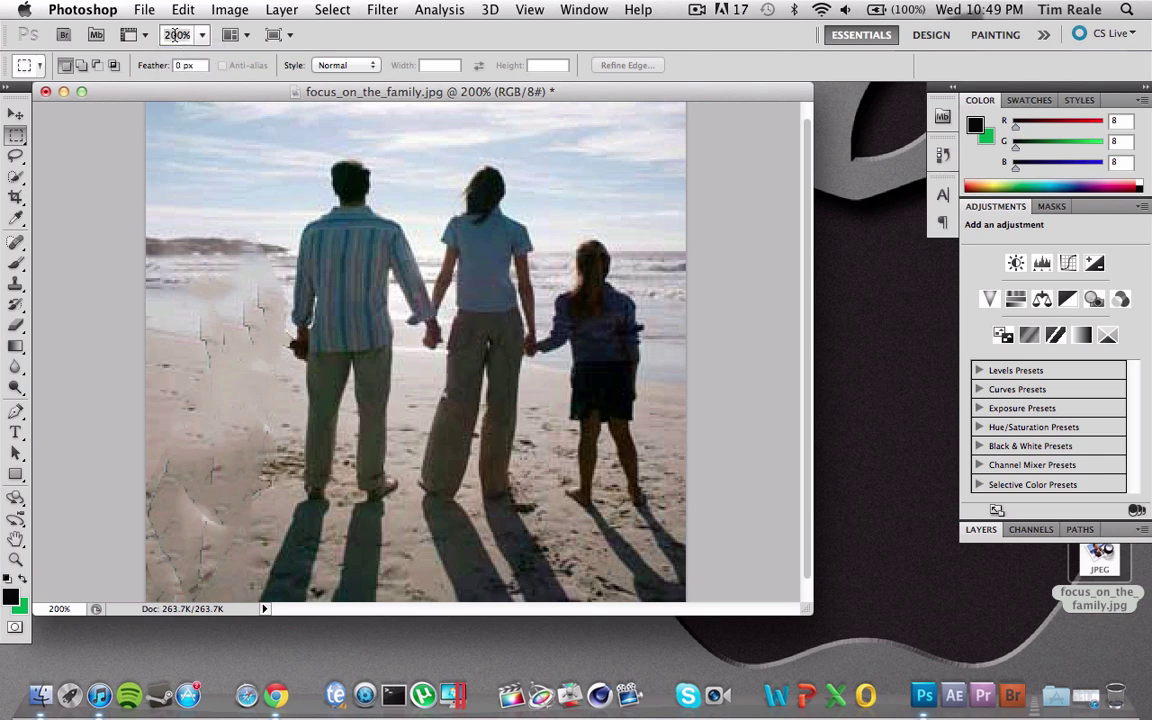
drag(150, 35, 172, 35)
text(700)
key(Return)
scroll(316, 265, left, 5)
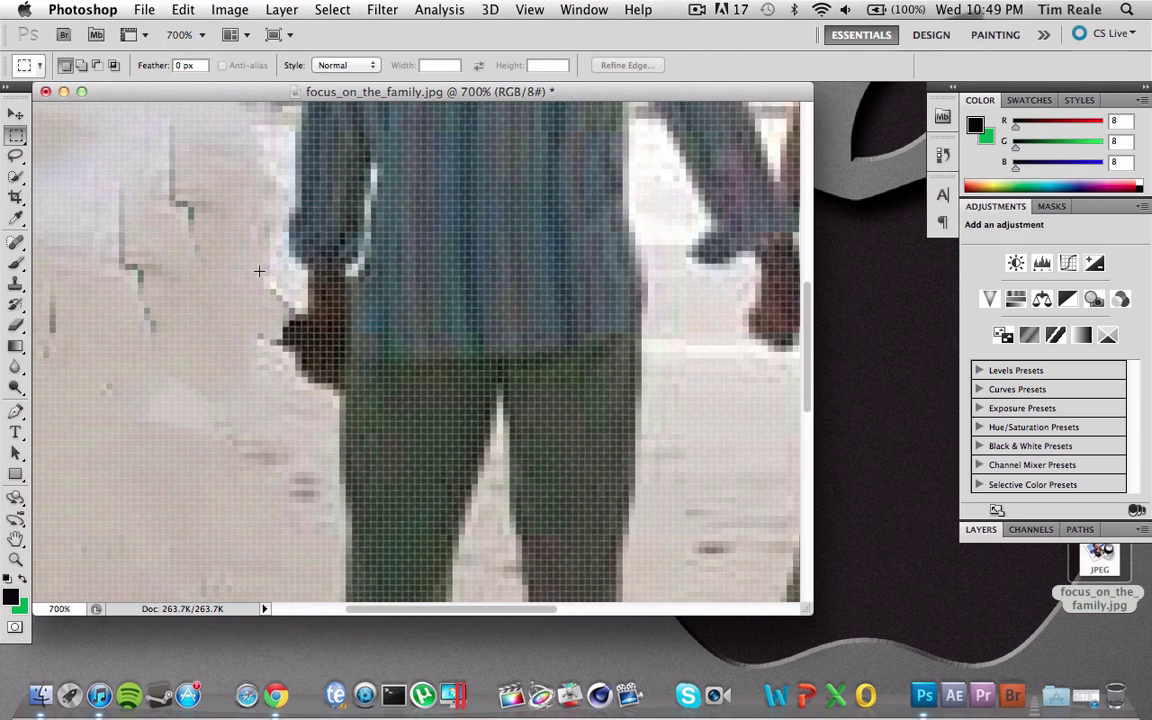
Lasso the dark spot beside the man's hand, Content-Aware Fill it, and return to 200% zoom
click(15, 155)
mouse_move(307, 326)
mouse_down()
mouse_move(291, 355)
mouse_move(276, 344)
mouse_move(273, 296)
mouse_move(306, 308)
mouse_up()
key(shift+BackSpace)
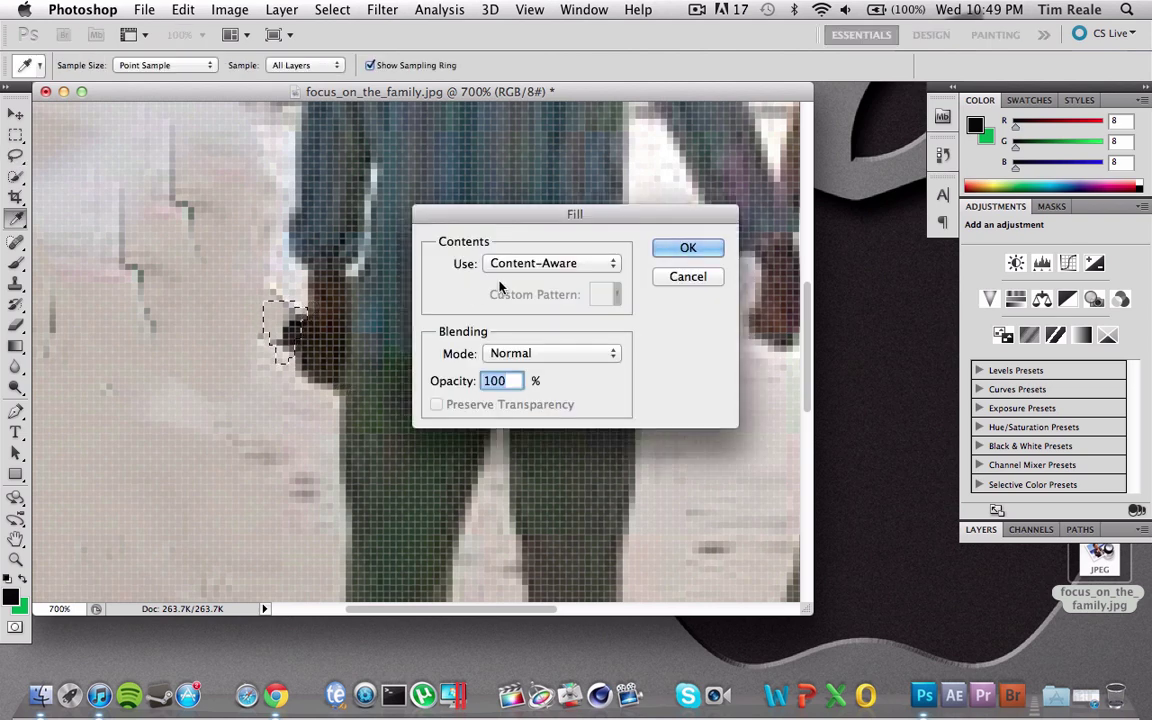
click(689, 249)
click(182, 34)
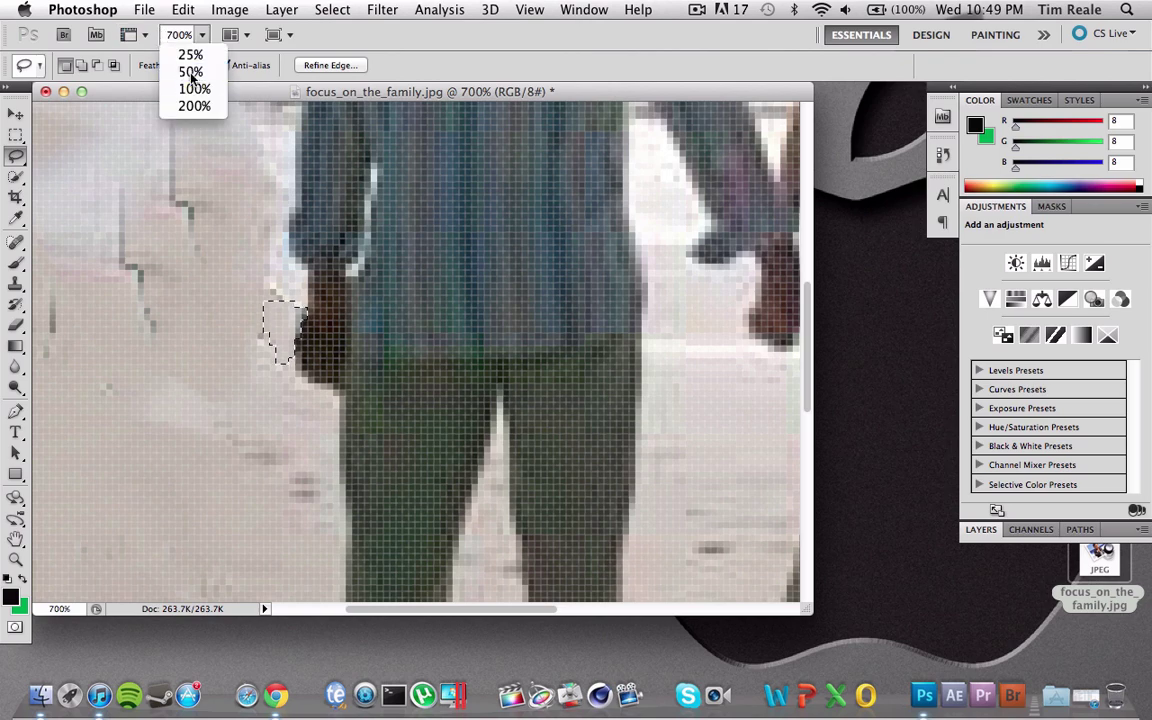
click(192, 74)
click(199, 36)
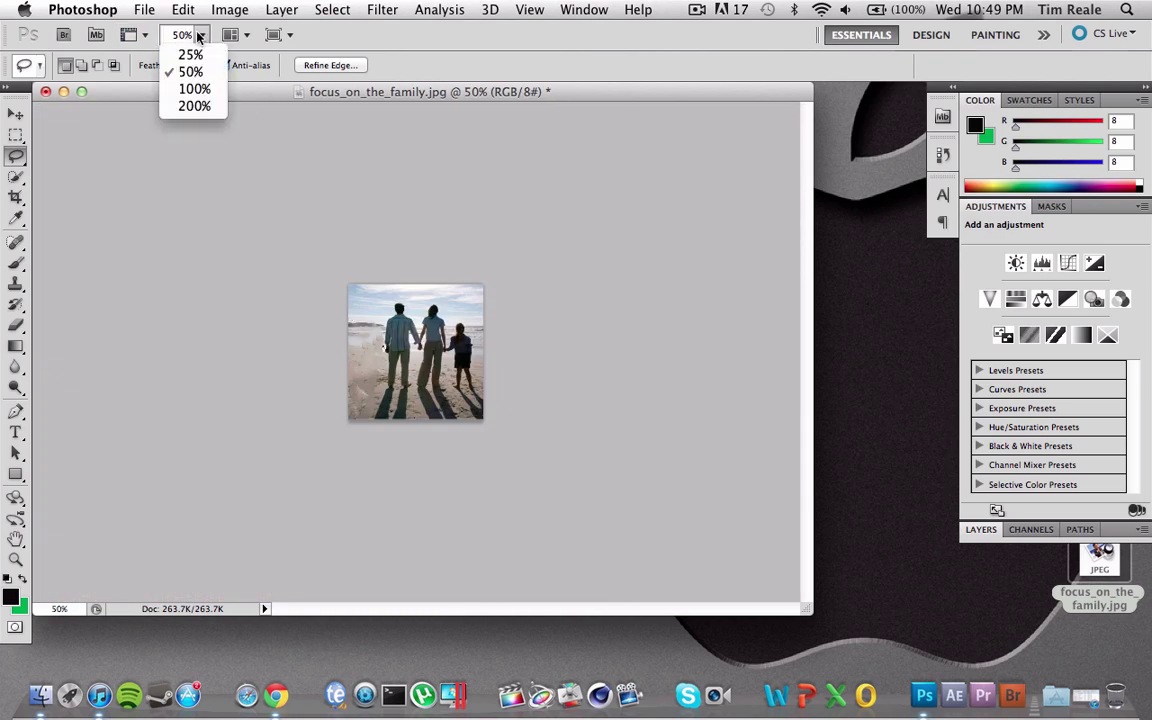
click(194, 106)
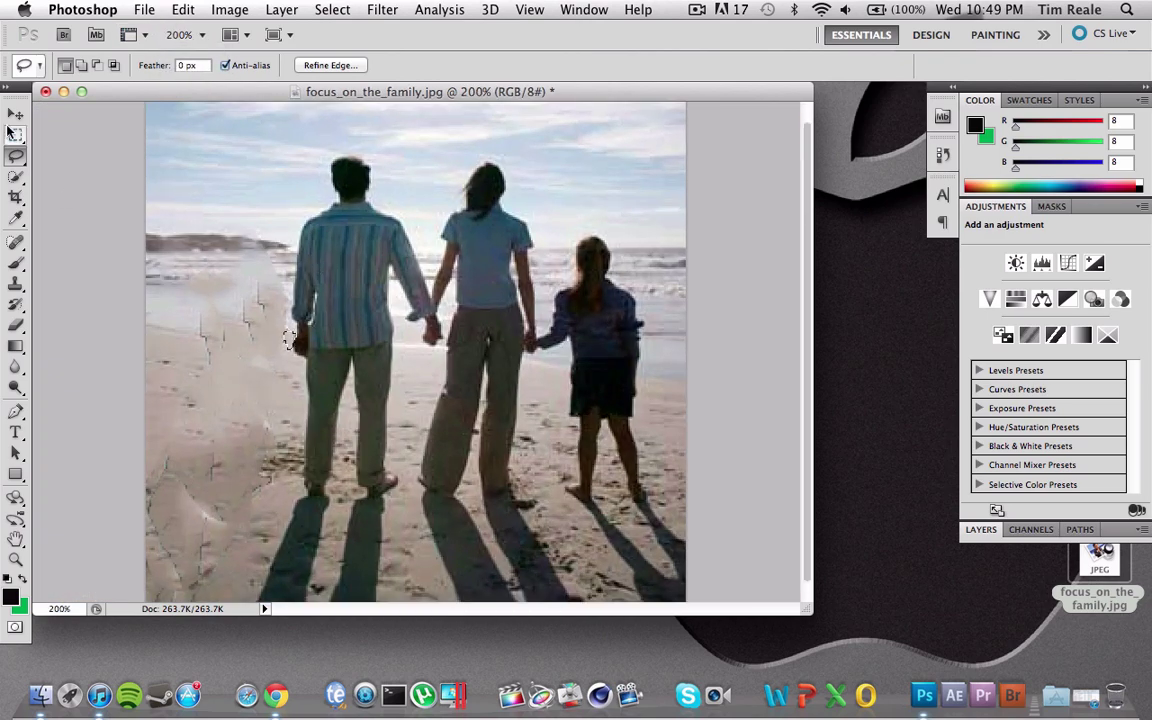
click(16, 114)
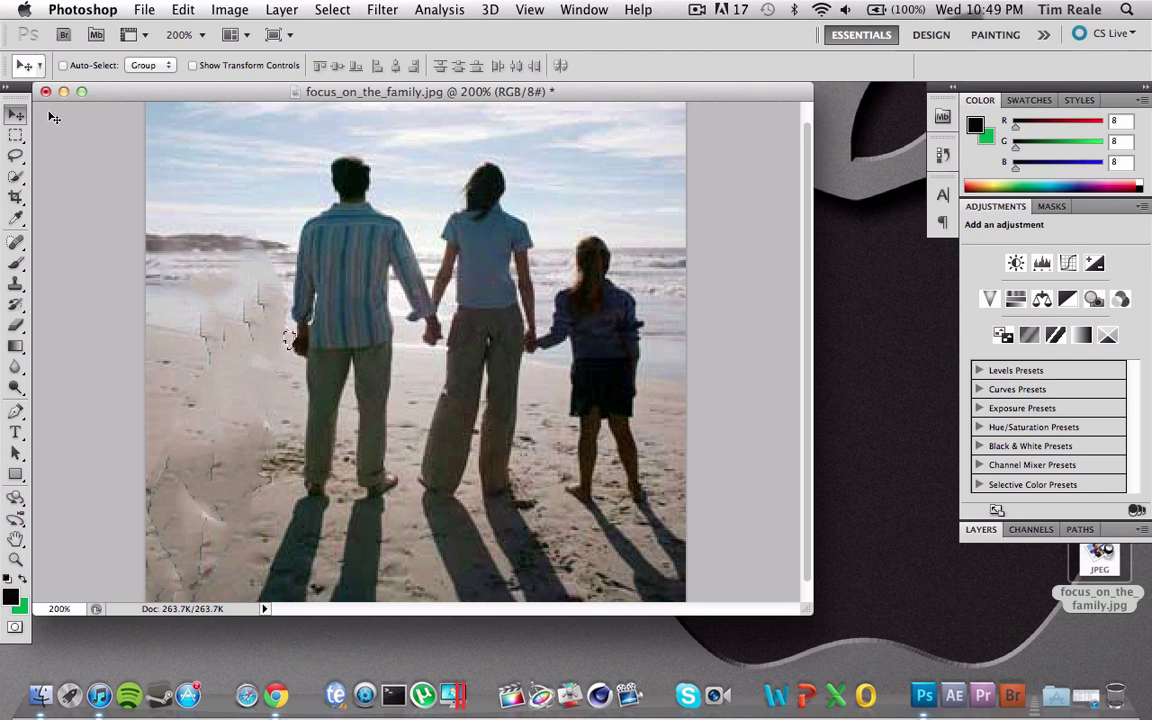
click(15, 134)
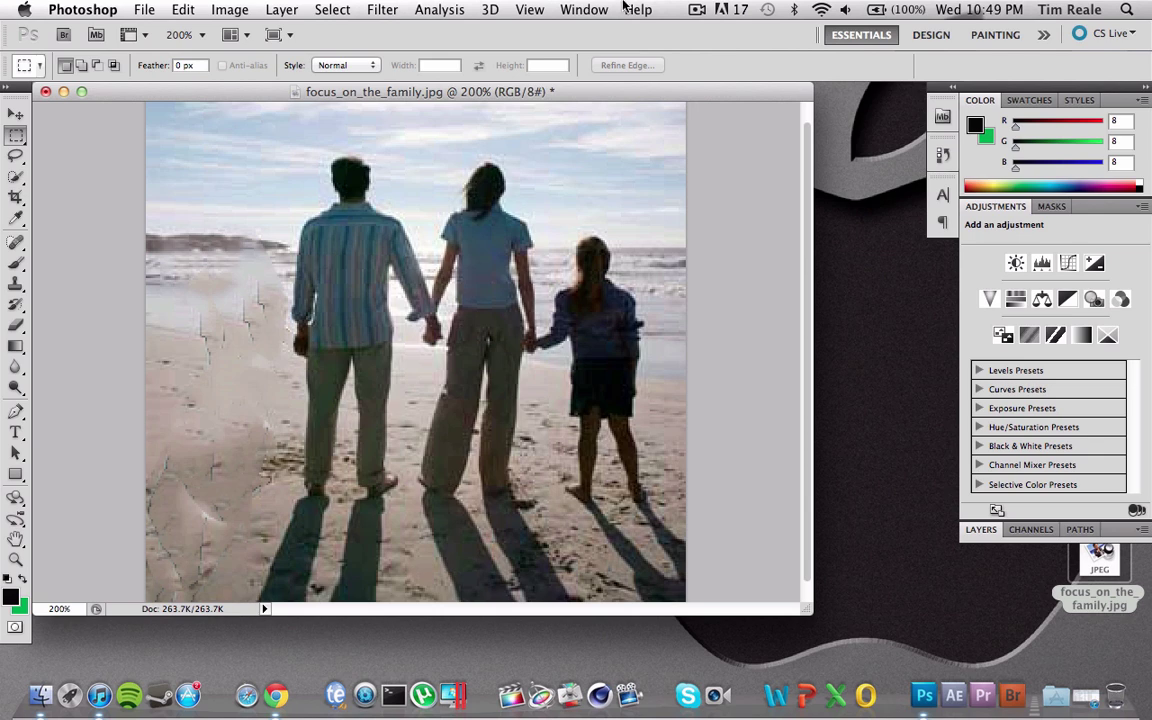
click(697, 9)
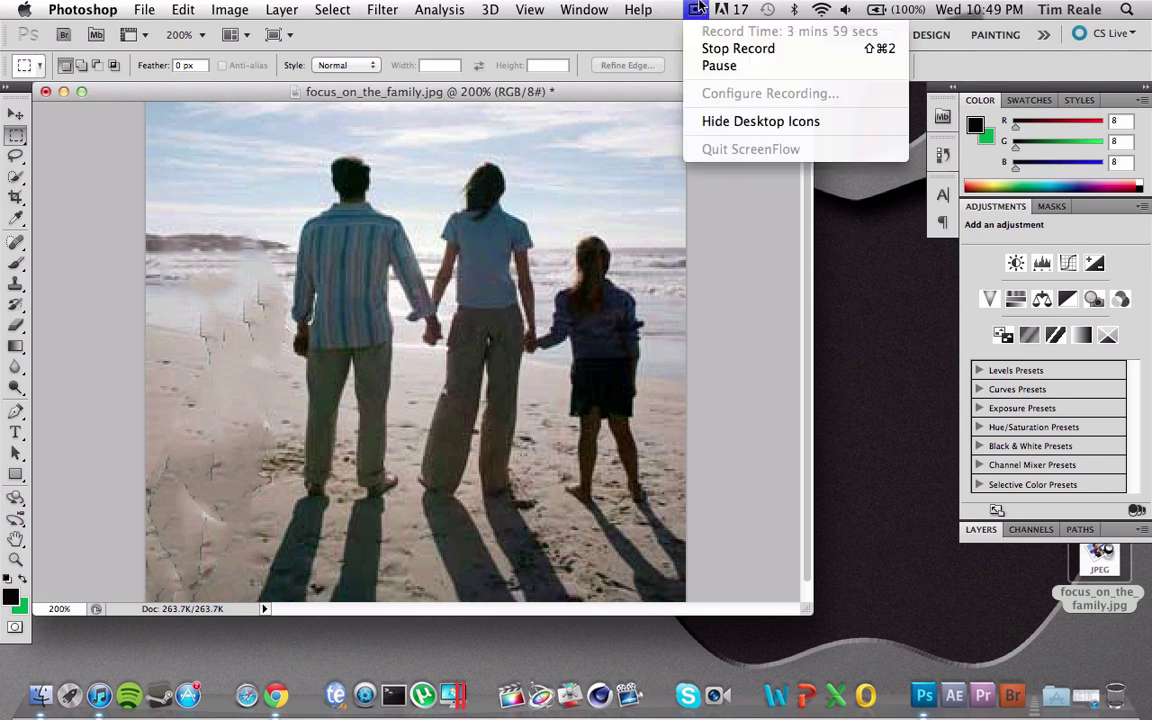